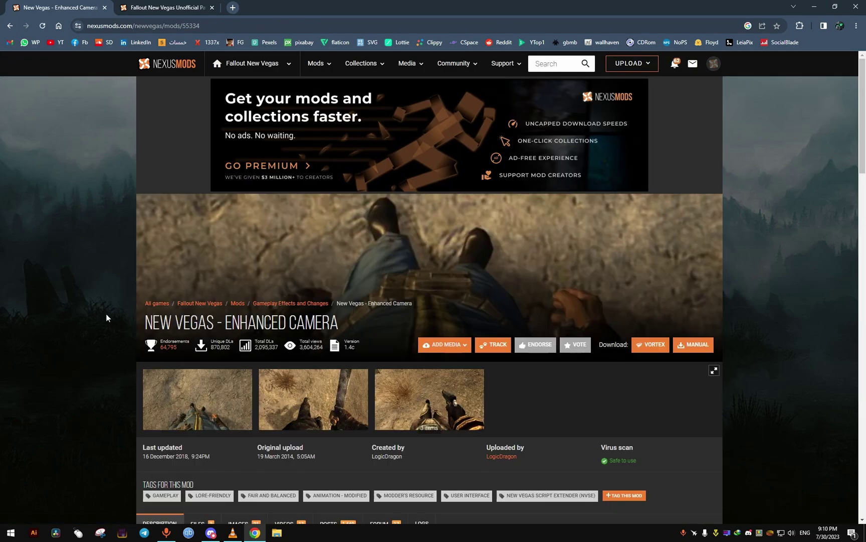
Review the New Vegas - Enhanced Camera description and start a manual download of the Enhanced Camera 1.4c main file
{"action": "scroll", "coordinate": [106, 314], "scroll_direction": "down", "scroll_amount": 9}
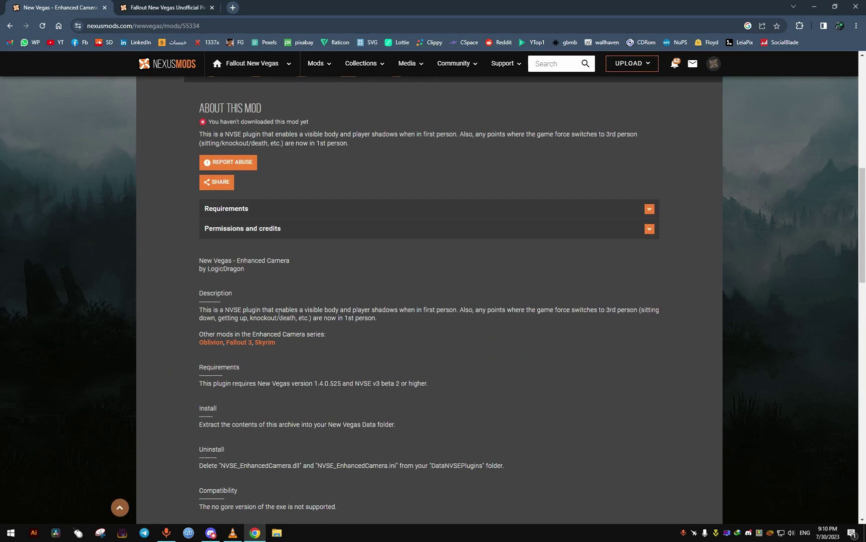
{"action": "scroll", "coordinate": [182, 343], "scroll_direction": "down", "scroll_amount": 9}
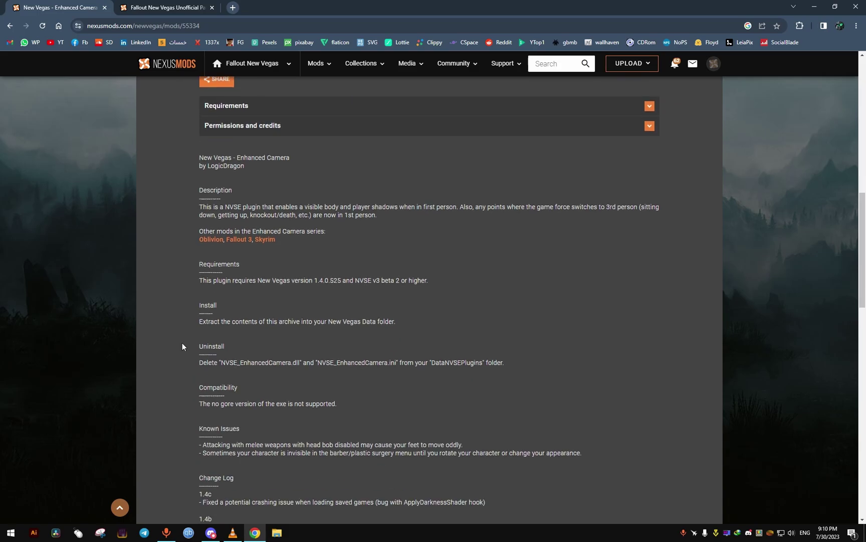
{"action": "scroll", "coordinate": [175, 345], "scroll_direction": "up", "scroll_amount": 7}
{"action": "scroll", "coordinate": [175, 345], "scroll_direction": "up", "scroll_amount": 2}
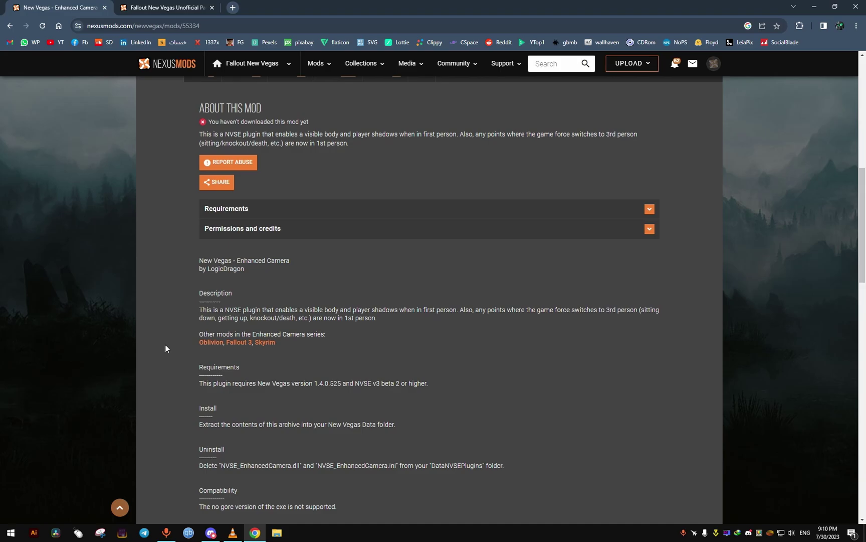
{"action": "scroll", "coordinate": [166, 347], "scroll_direction": "up", "scroll_amount": 5}
{"action": "scroll", "coordinate": [190, 351], "scroll_direction": "down", "scroll_amount": 1}
{"action": "left_click", "coordinate": [211, 253]}
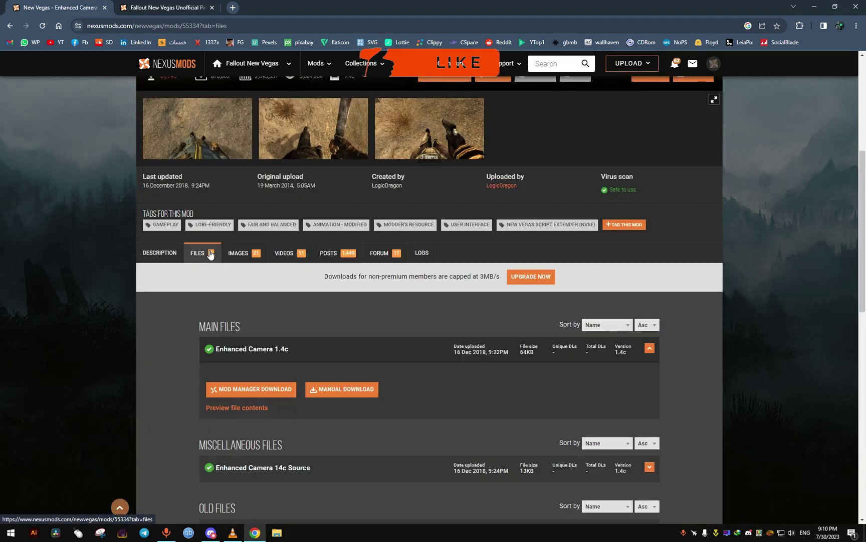
{"action": "scroll", "coordinate": [158, 359], "scroll_direction": "down", "scroll_amount": 3}
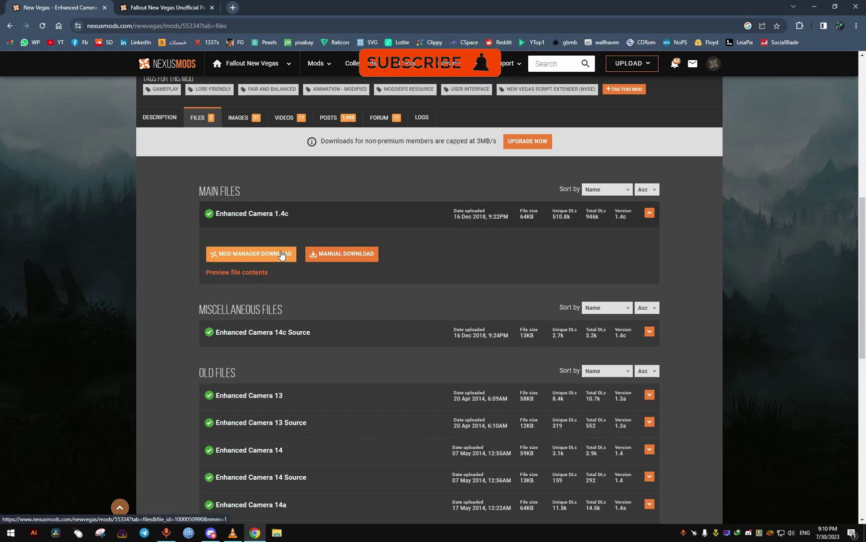
{"action": "left_click", "coordinate": [348, 256]}
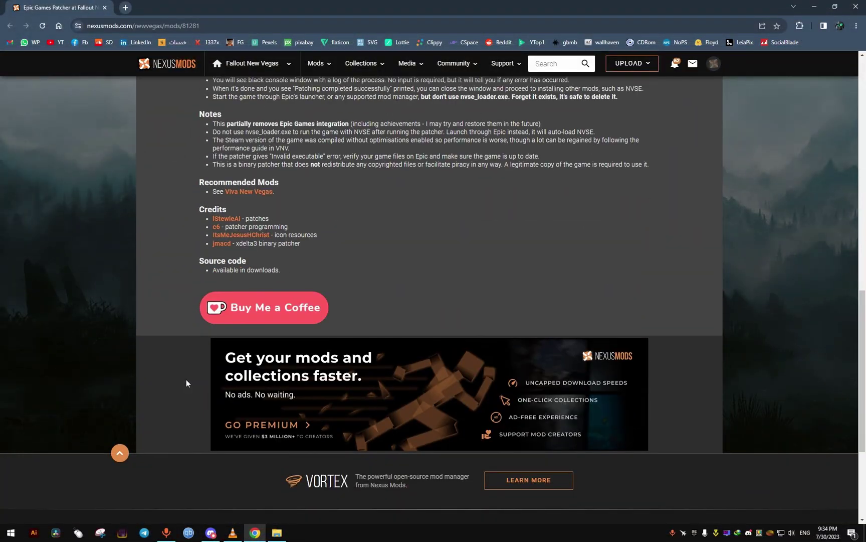
Download the Epic Games Patcher 2.1 main file manually from its mod page, using the slow download option
{"action": "scroll", "coordinate": [186, 379], "scroll_direction": "up", "scroll_amount": 15}
{"action": "scroll", "coordinate": [201, 303], "scroll_direction": "down", "scroll_amount": 3}
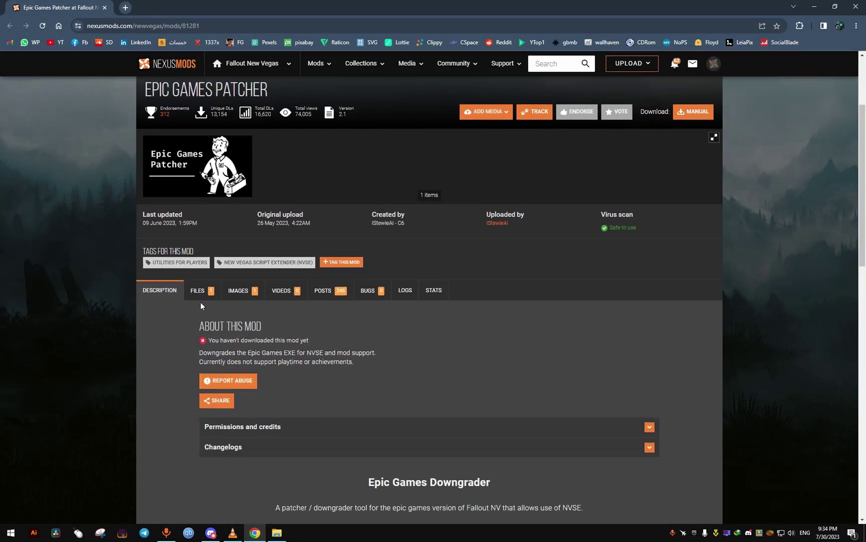
{"action": "left_click", "coordinate": [198, 292]}
{"action": "scroll", "coordinate": [191, 356], "scroll_direction": "down", "scroll_amount": 2}
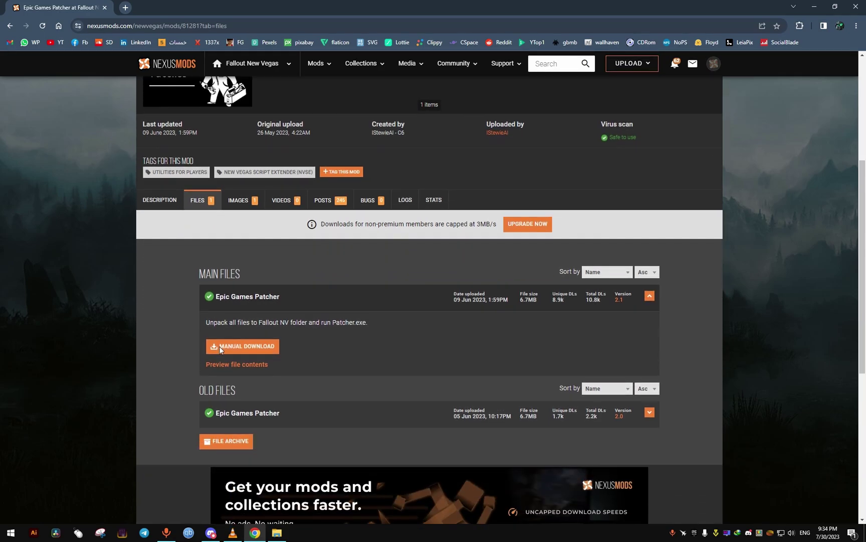
{"action": "left_click", "coordinate": [241, 351]}
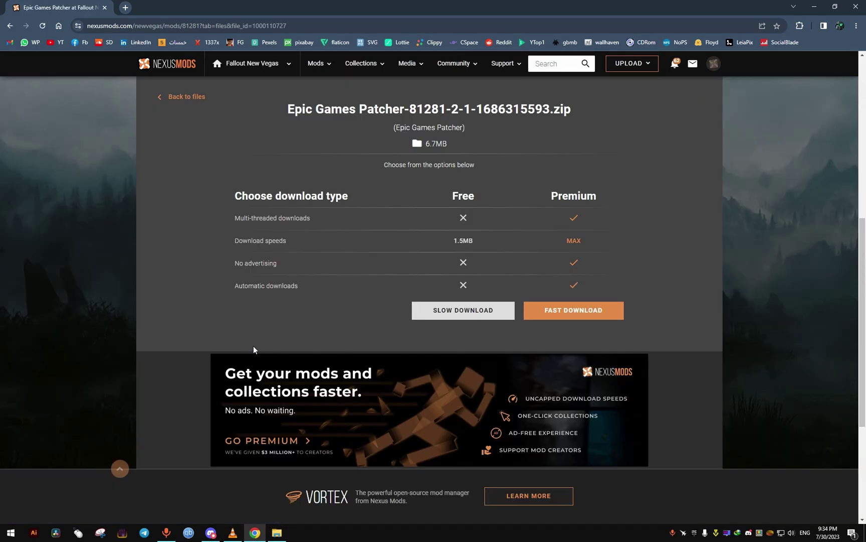
{"action": "left_click", "coordinate": [436, 310]}
{"action": "scroll", "coordinate": [371, 297], "scroll_direction": "up", "scroll_amount": 3}
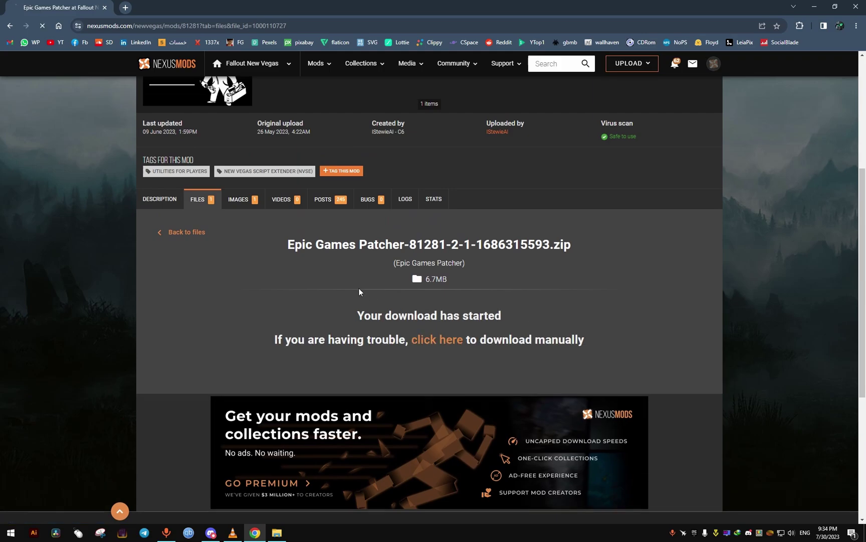
{"action": "left_click", "coordinate": [429, 305]}
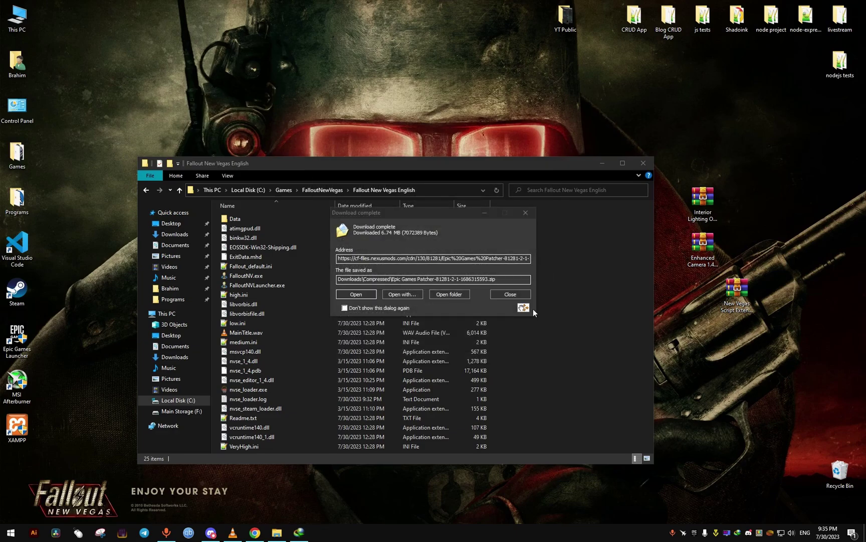
Place the downloaded Epic Games Patcher zip on the desktop and close the download dialog and the open folder window
{"action": "left_click_drag", "start_coordinate": [524, 308], "coordinate": [738, 391]}
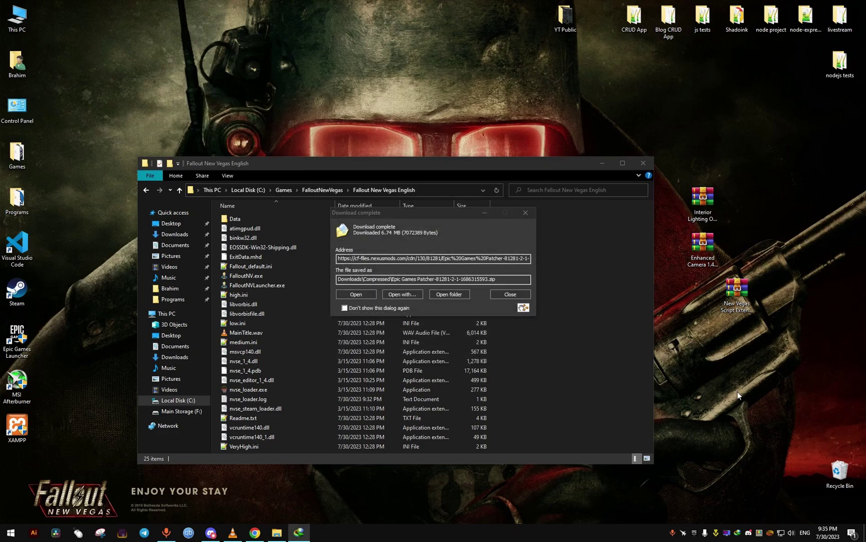
{"action": "left_click", "coordinate": [525, 212]}
{"action": "left_click", "coordinate": [643, 163]}
Open the game installation folder C:\Games\FalloutNewVegas\Fallout New Vegas English in File Explorer
{"action": "double_click", "coordinate": [17, 18]}
{"action": "double_click", "coordinate": [296, 228]}
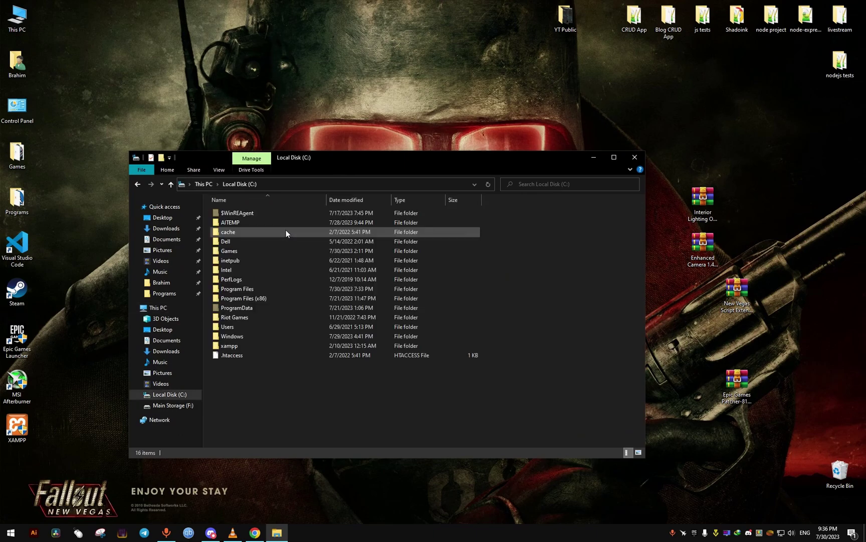
{"action": "double_click", "coordinate": [256, 252]}
{"action": "double_click", "coordinate": [255, 252]}
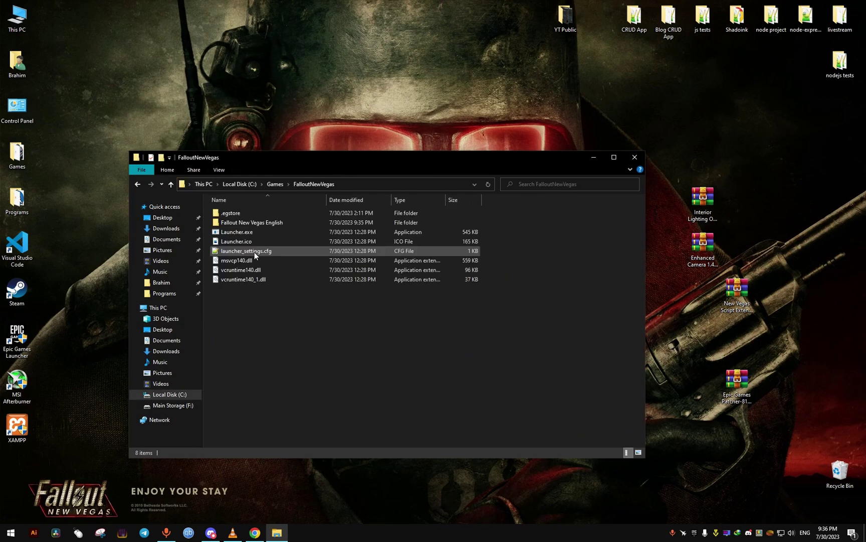
{"action": "left_click", "coordinate": [244, 223]}
{"action": "double_click", "coordinate": [244, 224]}
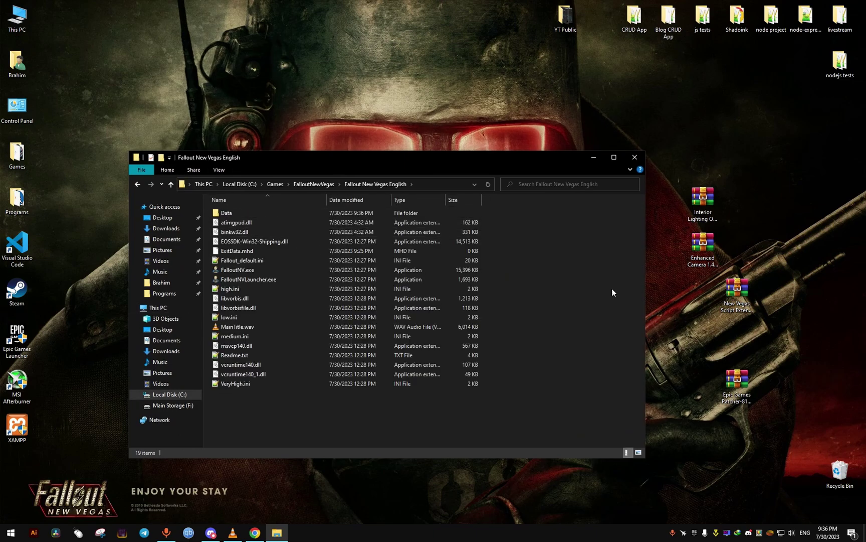
Extract the five root-level files of the New Vegas Script Extender archive into the Fallout New Vegas English folder
{"action": "double_click", "coordinate": [738, 290]}
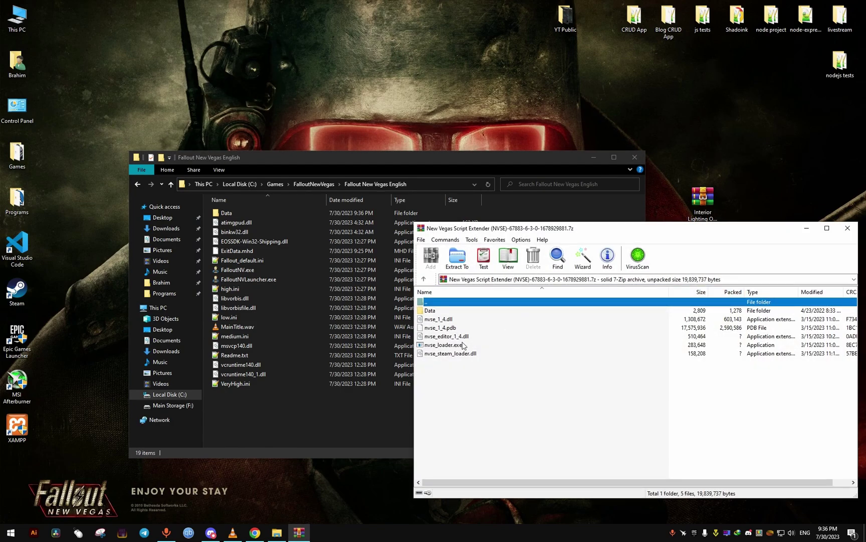
{"action": "left_click_drag", "start_coordinate": [473, 377], "coordinate": [438, 320]}
{"action": "left_click", "coordinate": [338, 421]}
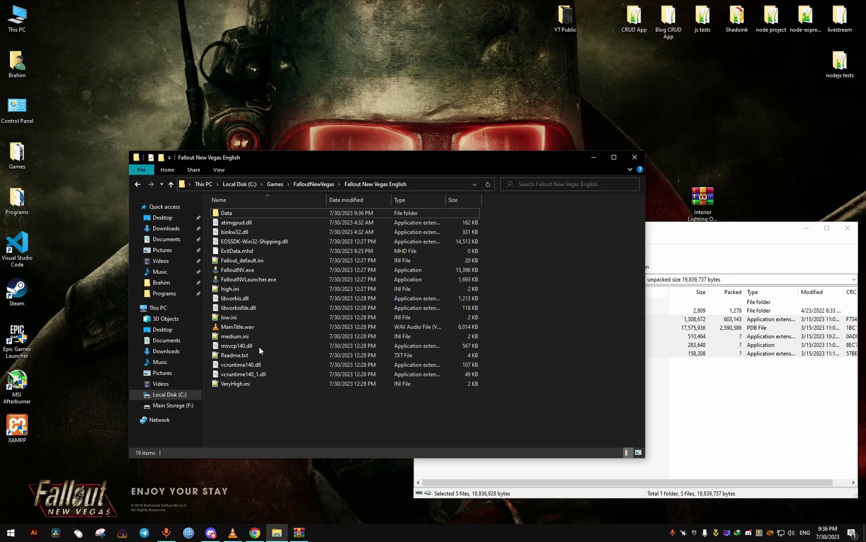
Extract the NVSE folder from the script extender archive's Data folder into the game's Data folder, then close the archive
{"action": "double_click", "coordinate": [242, 214]}
{"action": "left_click", "coordinate": [539, 368]}
{"action": "double_click", "coordinate": [461, 311]}
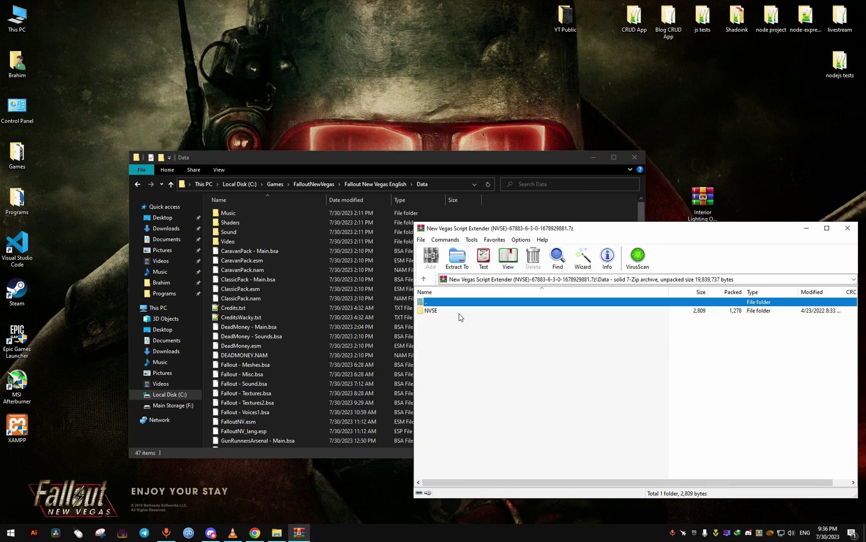
{"action": "left_click_drag", "start_coordinate": [458, 312], "coordinate": [361, 333]}
{"action": "left_click_drag", "start_coordinate": [216, 323], "coordinate": [217, 323]}
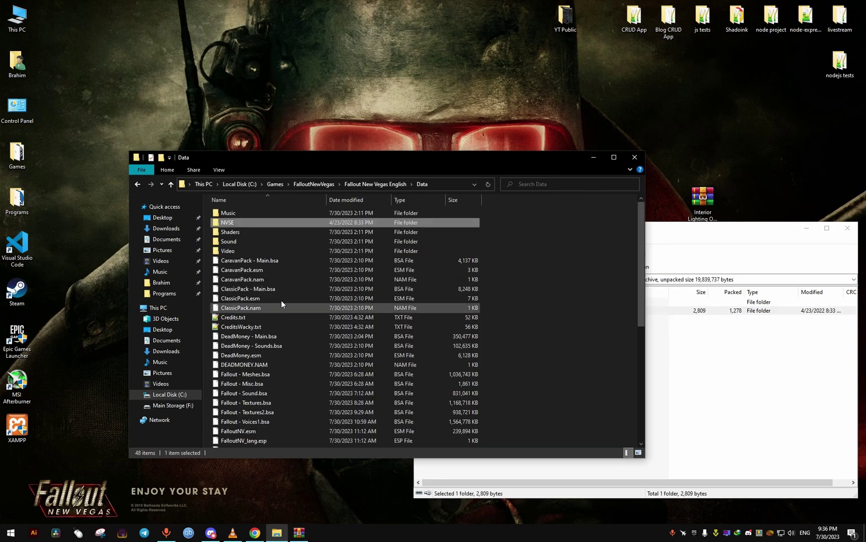
{"action": "left_click", "coordinate": [847, 229]}
Unpack the Epic Games Patcher archive into its own folder on the desktop and close the archive
{"action": "double_click", "coordinate": [734, 385]}
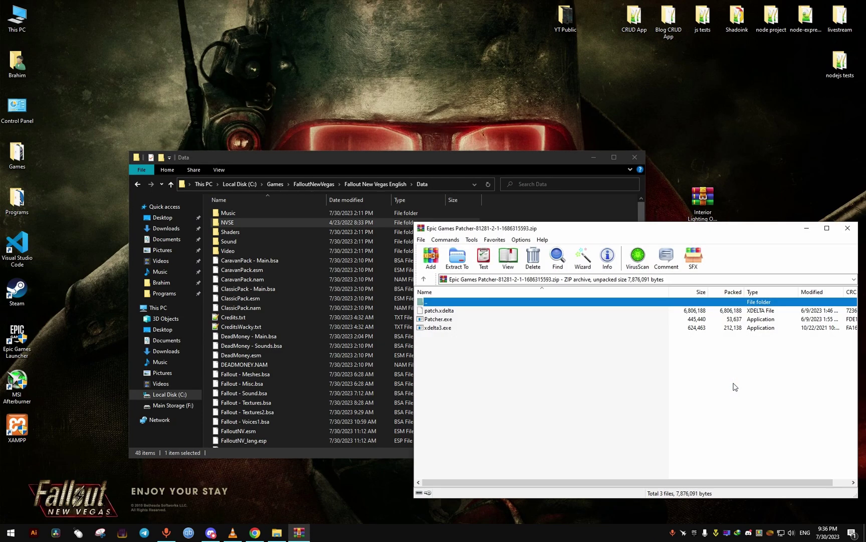
{"action": "left_click", "coordinate": [583, 257]}
{"action": "left_click", "coordinate": [635, 426]}
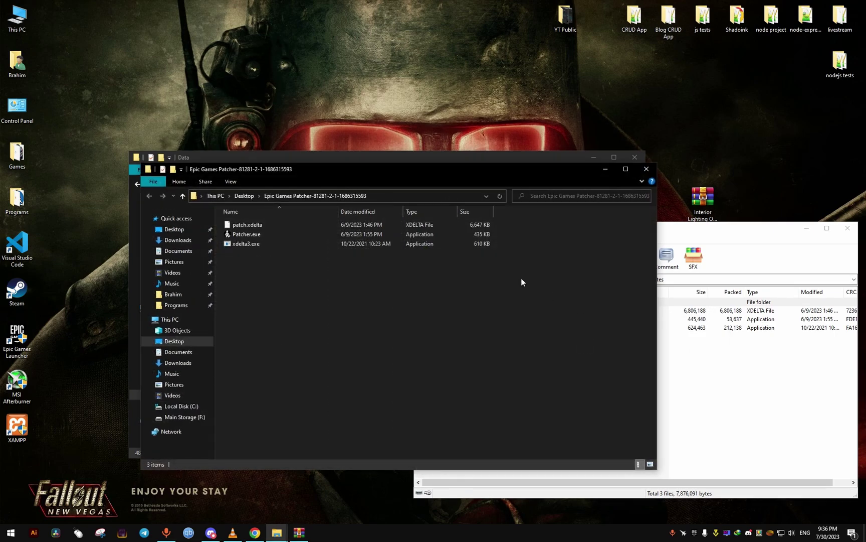
{"action": "left_click", "coordinate": [855, 235]}
{"action": "left_click", "coordinate": [849, 228]}
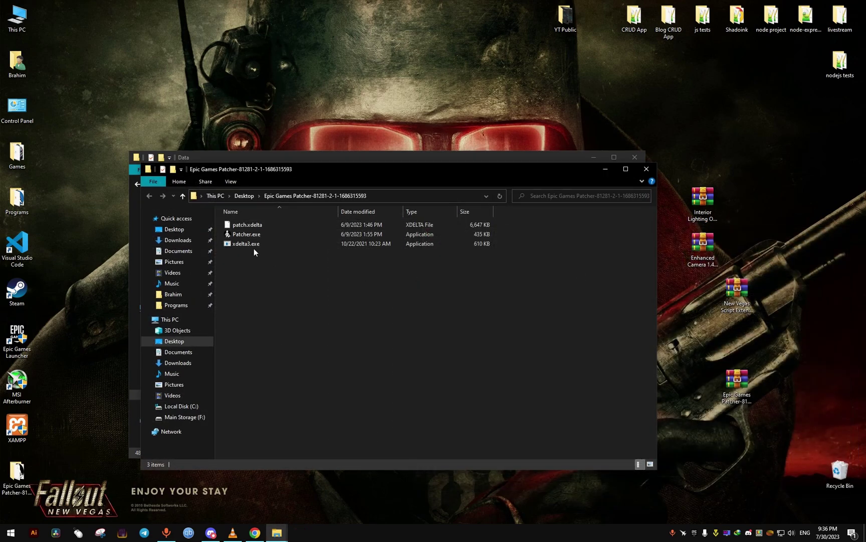
Try to run Patcher.exe from the unpacked folder on the desktop
{"action": "double_click", "coordinate": [242, 234]}
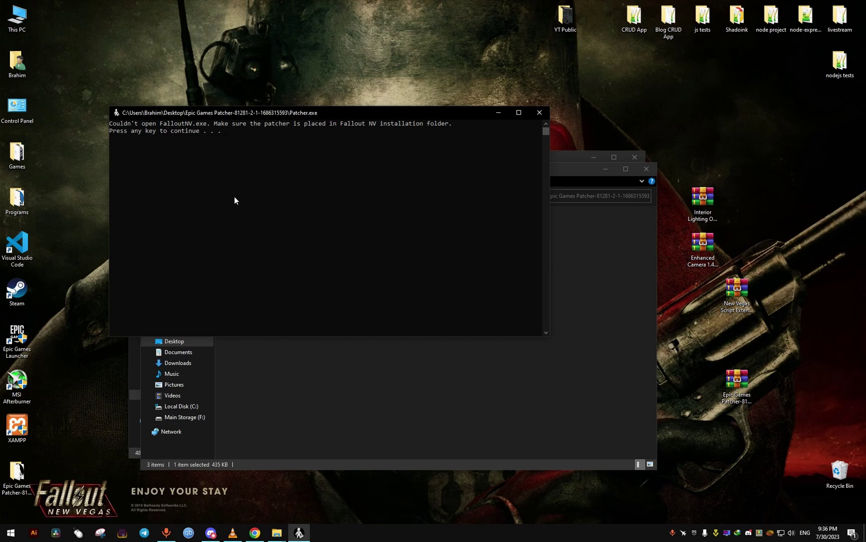
{"action": "key", "text": "Return"}
Move patch.xdelta, Patcher.exe and xdelta3.exe from the unpacked desktop folder into the Fallout New Vegas English folder
{"action": "left_click_drag", "start_coordinate": [314, 177], "coordinate": [591, 226]}
{"action": "left_click_drag", "start_coordinate": [532, 346], "coordinate": [508, 282]}
{"action": "left_click_drag", "start_coordinate": [508, 282], "coordinate": [531, 301]}
{"action": "left_click", "coordinate": [375, 184]}
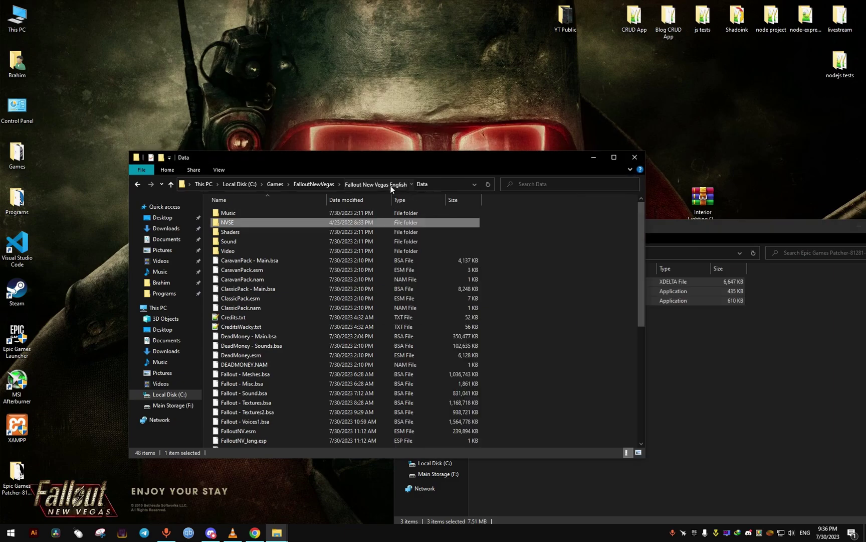
{"action": "left_click", "coordinate": [583, 335]}
{"action": "key", "text": "alt+Tab"}
{"action": "left_click_drag", "start_coordinate": [535, 290], "coordinate": [625, 216]}
{"action": "scroll", "coordinate": [399, 361], "scroll_direction": "down", "scroll_amount": 1}
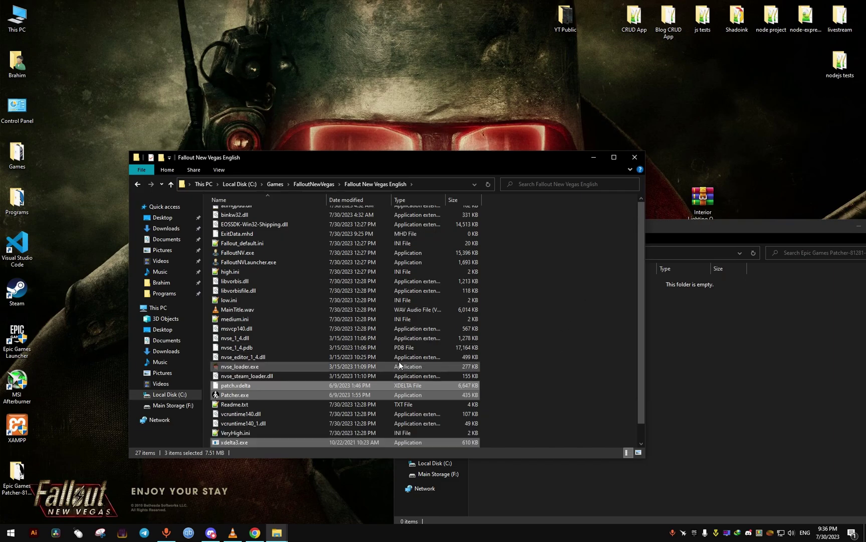
Run Patcher.exe from the game folder to patch the game, then close its console and the empty patcher folder window
{"action": "double_click", "coordinate": [229, 396]}
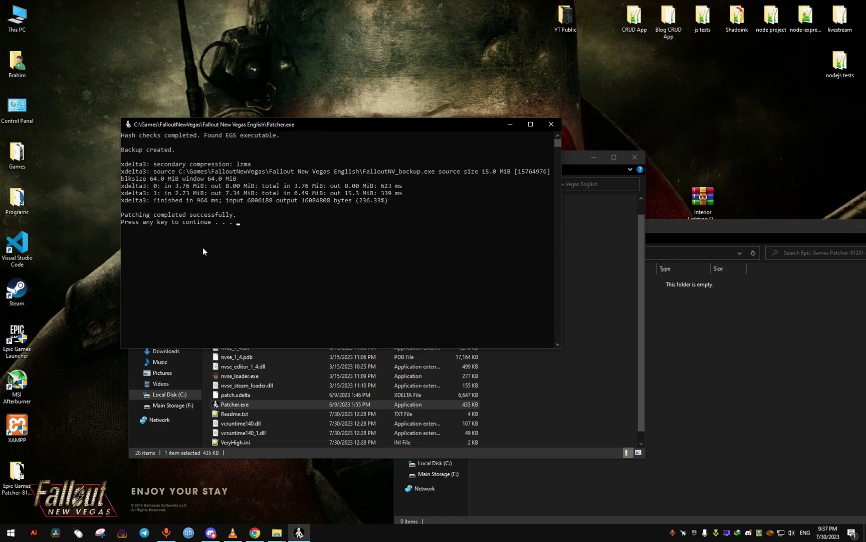
{"action": "key", "text": "Return"}
{"action": "left_click", "coordinate": [569, 316]}
{"action": "left_click", "coordinate": [722, 226]}
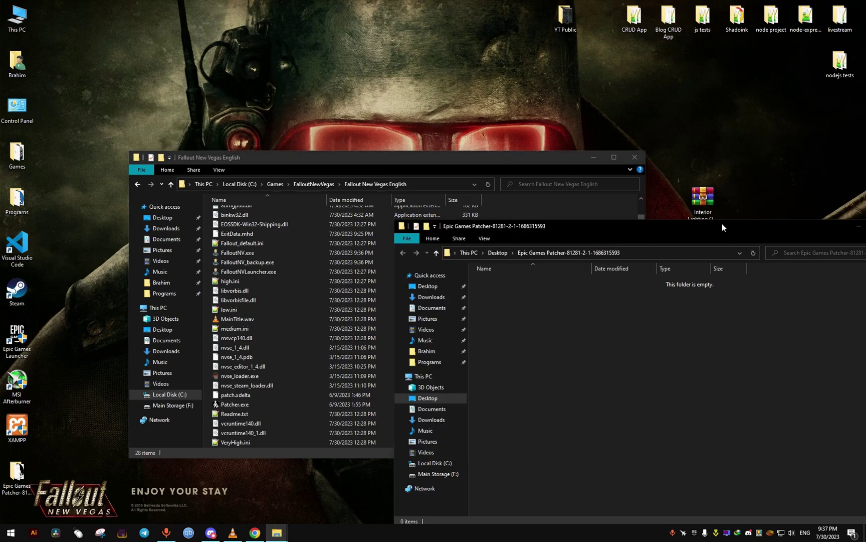
{"action": "left_click_drag", "start_coordinate": [722, 227], "coordinate": [666, 209]}
{"action": "left_click", "coordinate": [750, 203]}
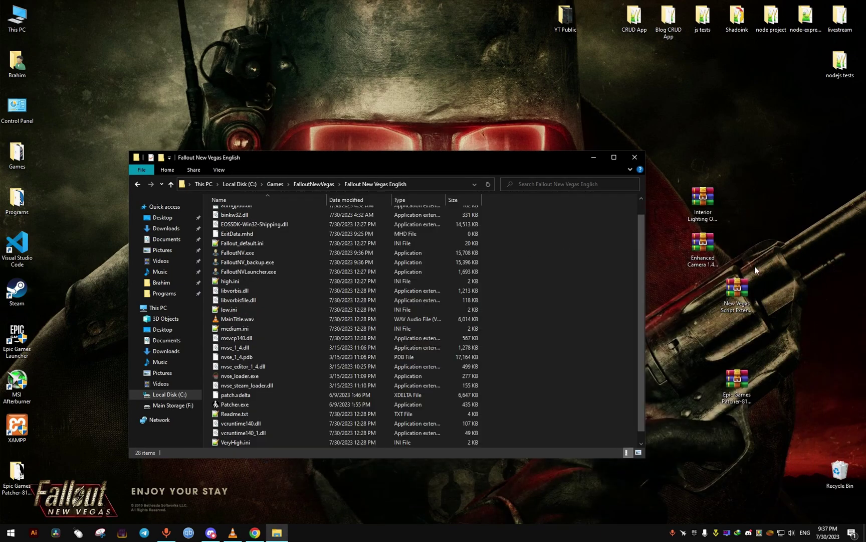
Extract the contents of the Enhanced Camera 1.4c archive into the game's Data folder
{"action": "left_click", "coordinate": [704, 244]}
{"action": "double_click", "coordinate": [708, 241]}
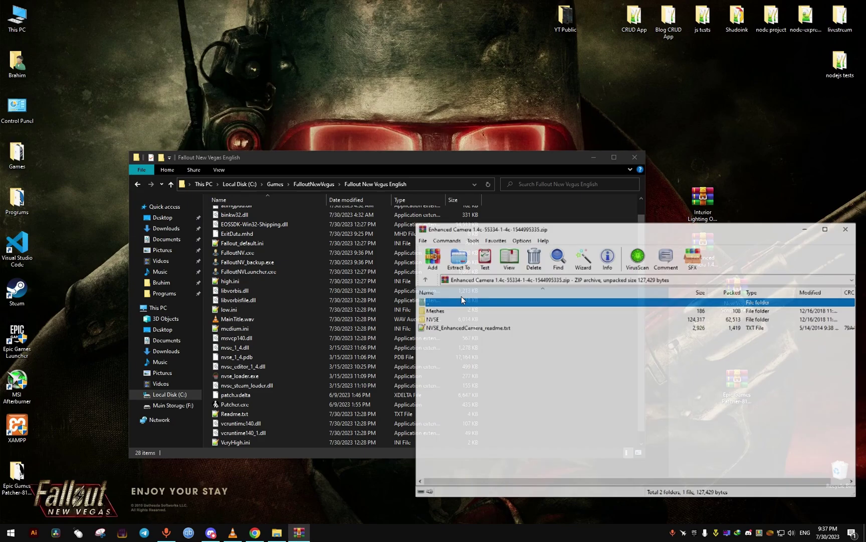
{"action": "scroll", "coordinate": [277, 306], "scroll_direction": "up", "scroll_amount": 2}
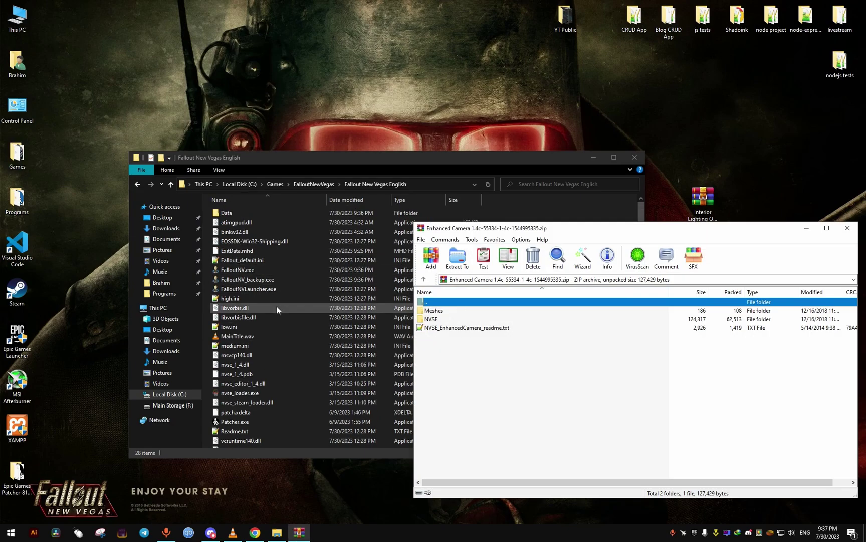
{"action": "double_click", "coordinate": [237, 212]}
{"action": "left_click", "coordinate": [653, 369]}
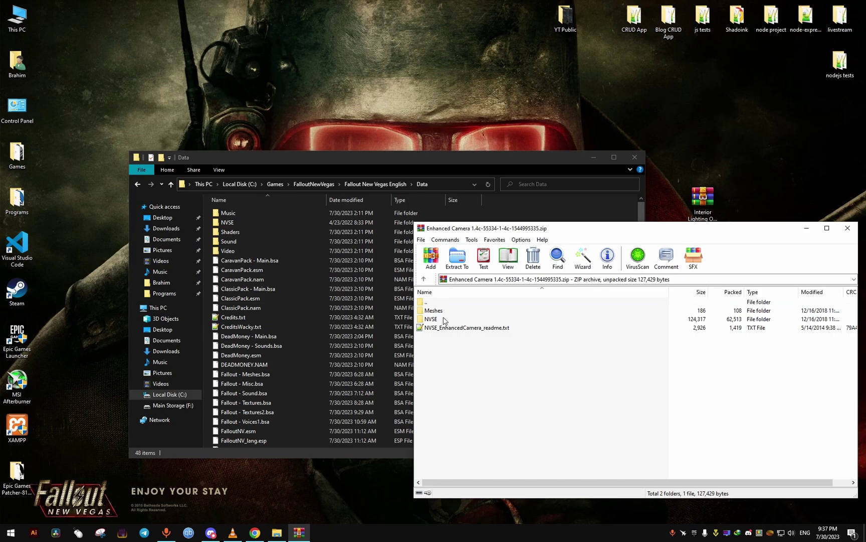
{"action": "left_click_drag", "start_coordinate": [427, 314], "coordinate": [551, 212]}
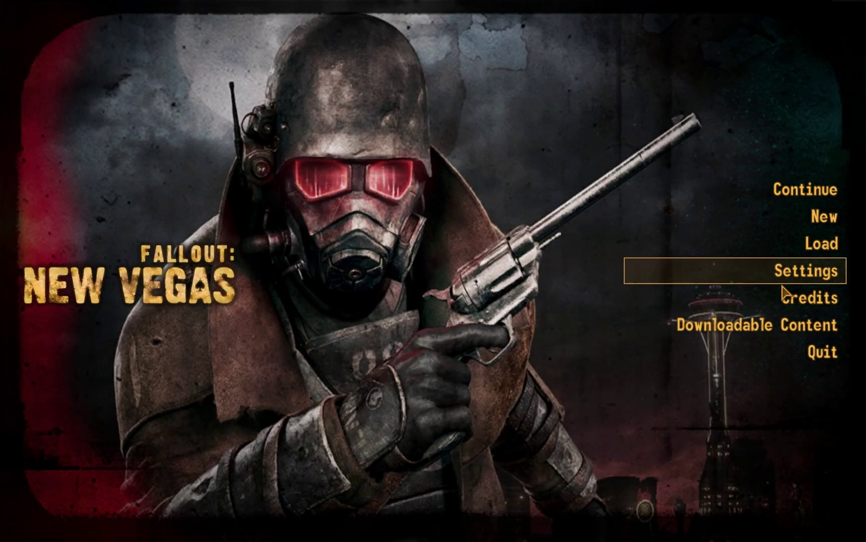
Continue from the last saved game in Fallout: New Vegas
{"action": "left_click", "coordinate": [810, 193]}
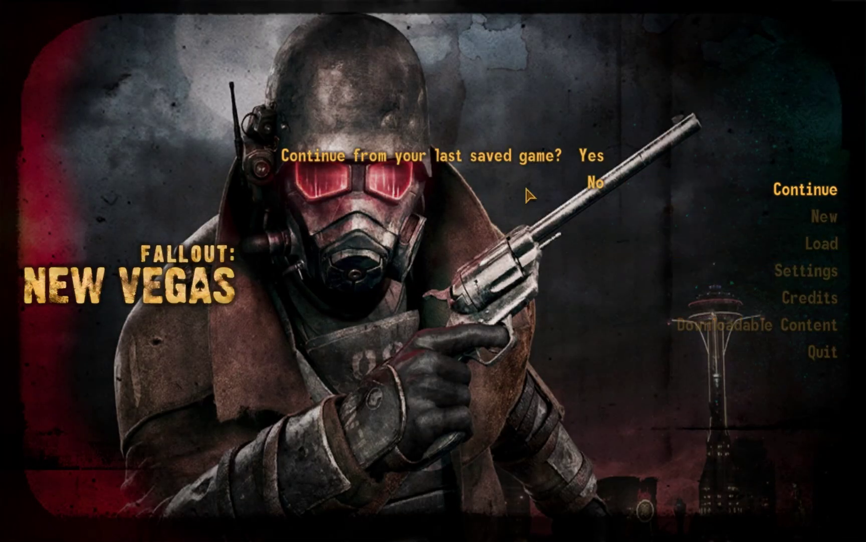
{"action": "left_click", "coordinate": [591, 156]}
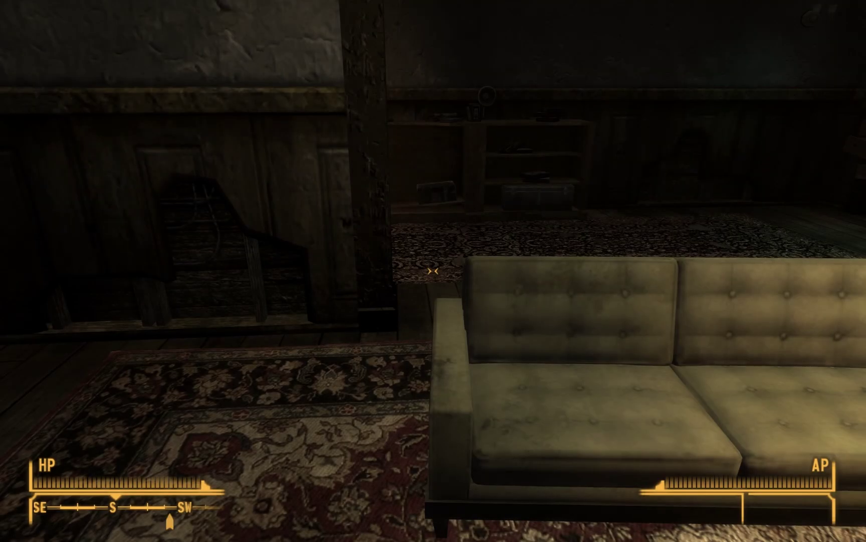
{"action": "mouse_move", "coordinate": [433, 271]}
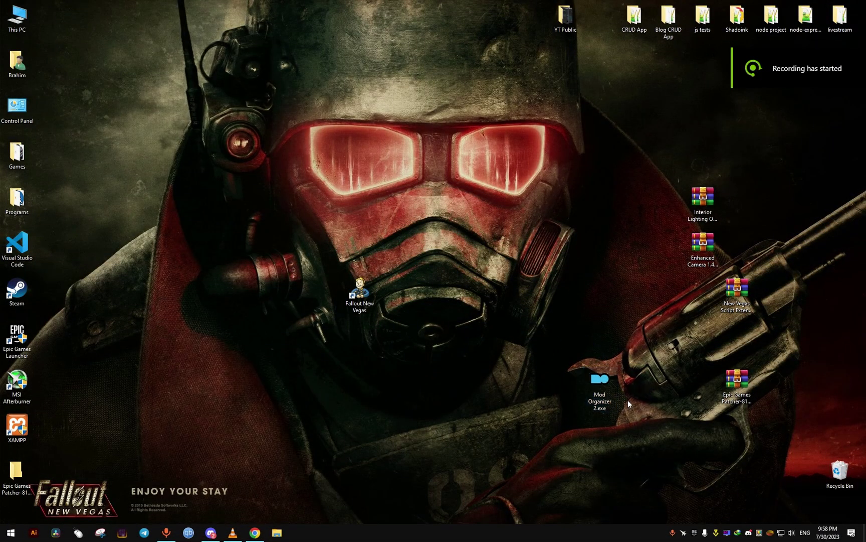
Start the Mod Organizer 2 installer from the desktop, accept its licence and keep C:\Modding\MO2 as the destination folder
{"action": "double_click", "coordinate": [588, 382]}
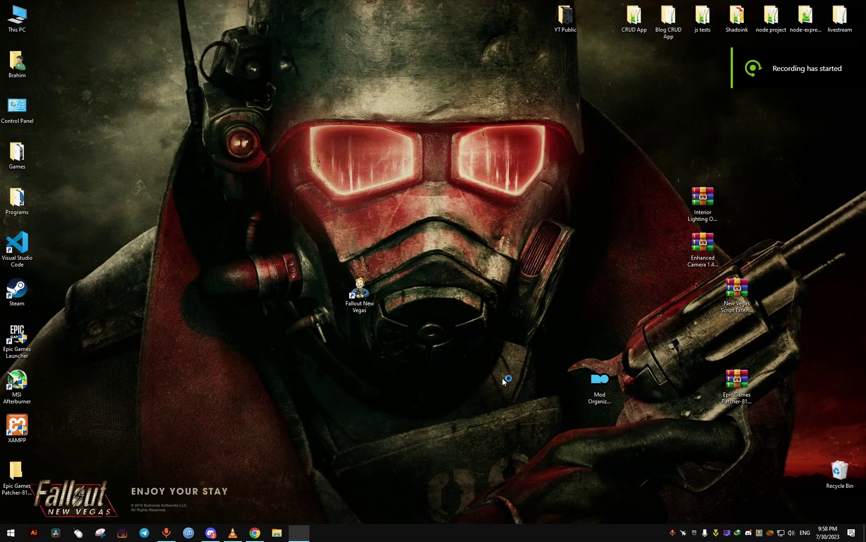
{"action": "left_click", "coordinate": [382, 310]}
{"action": "left_click", "coordinate": [473, 340]}
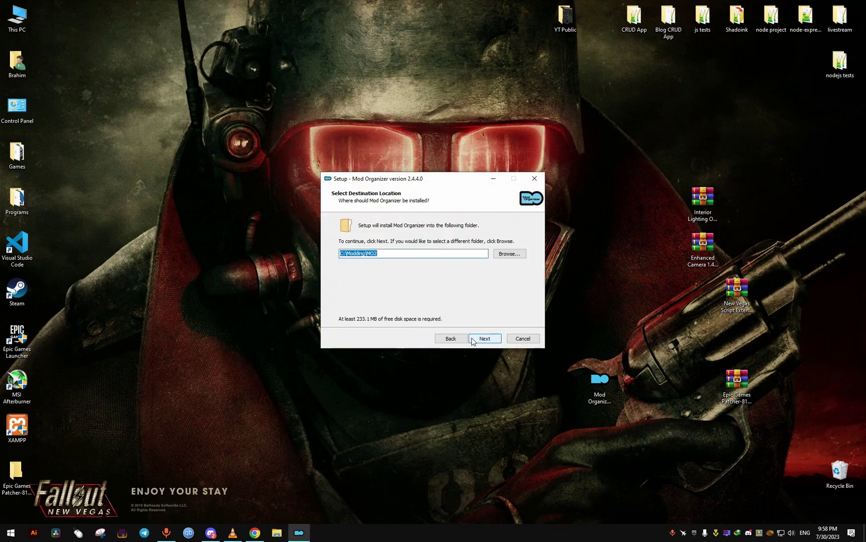
{"action": "left_click", "coordinate": [484, 338]}
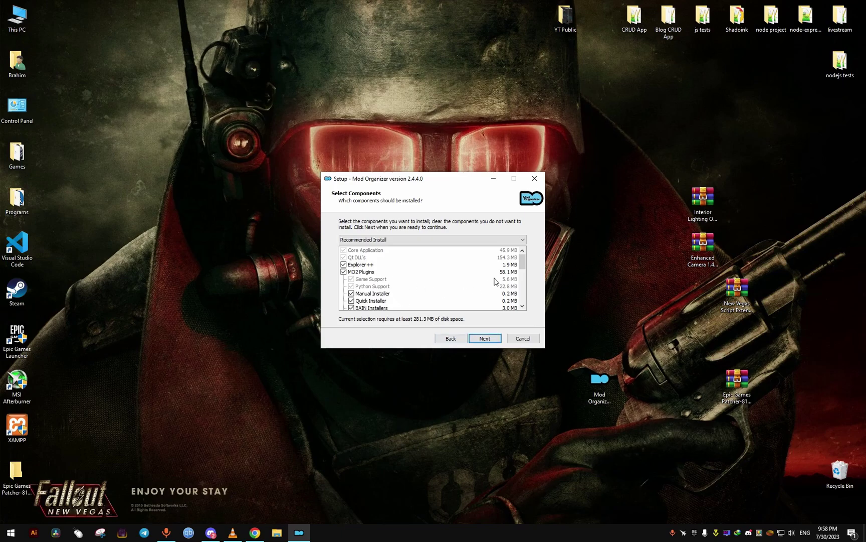
Exclude the Tutorials and Translations components from the Mod Organizer installation
{"action": "left_click_drag", "start_coordinate": [521, 264], "coordinate": [522, 305]}
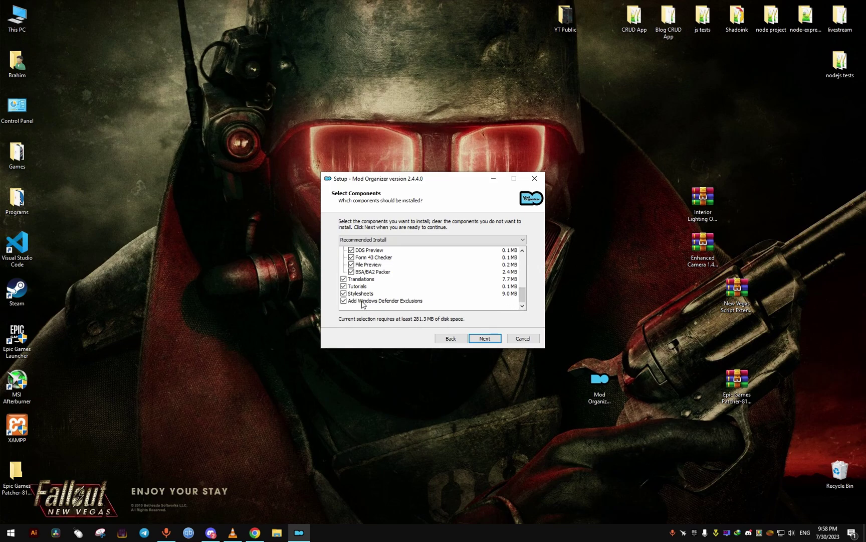
{"action": "left_click", "coordinate": [344, 286]}
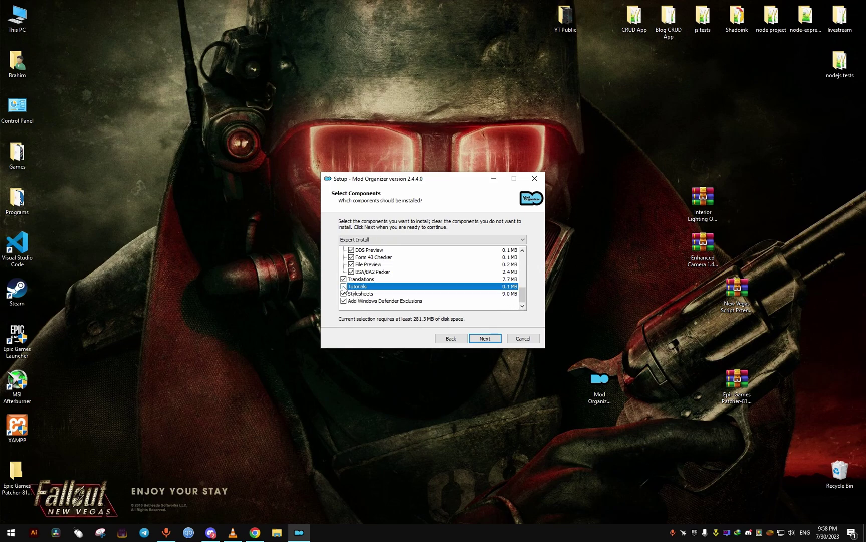
{"action": "left_click", "coordinate": [344, 279]}
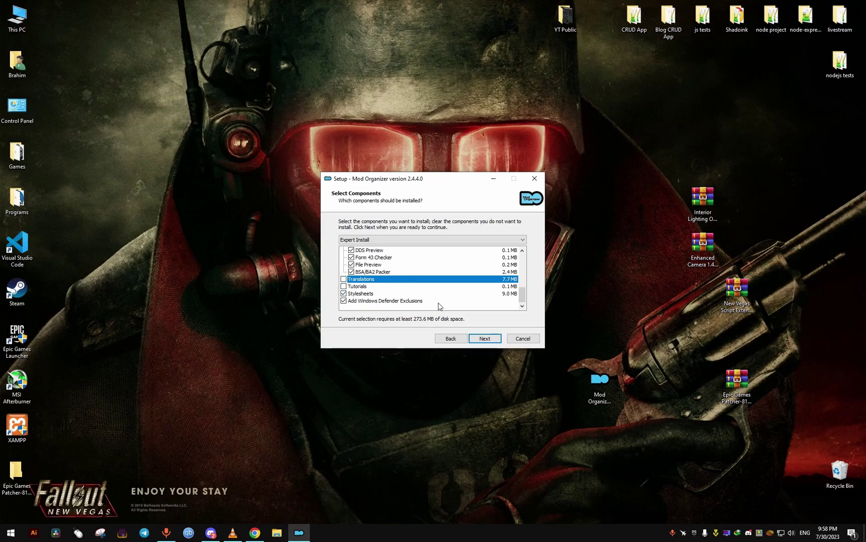
{"action": "left_click", "coordinate": [489, 343]}
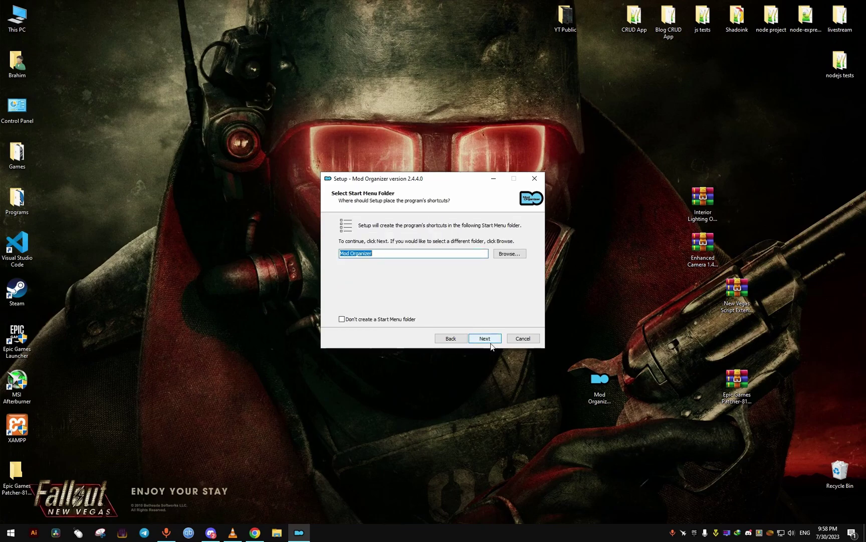
Install Mod Organizer with a Start Menu folder and a desktop shortcut, and finish the setup with the program launching
{"action": "left_click", "coordinate": [403, 319]}
{"action": "left_click", "coordinate": [403, 320]}
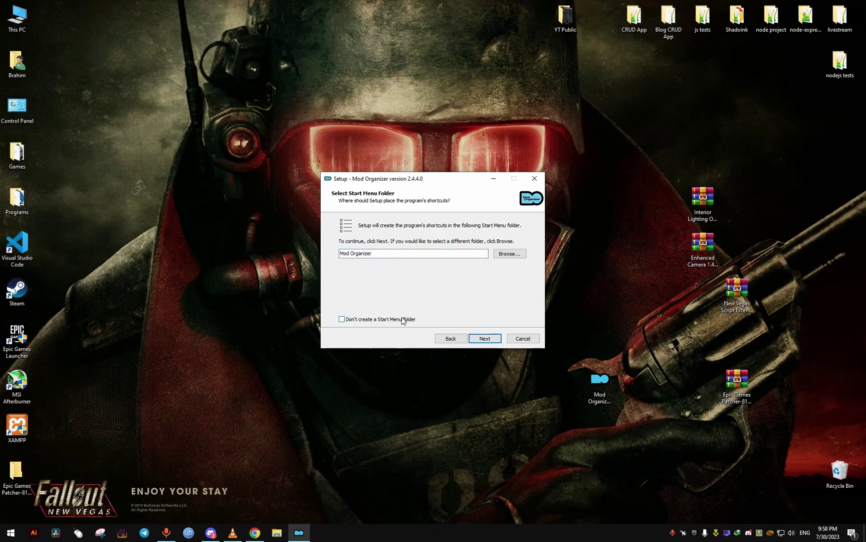
{"action": "left_click", "coordinate": [484, 339]}
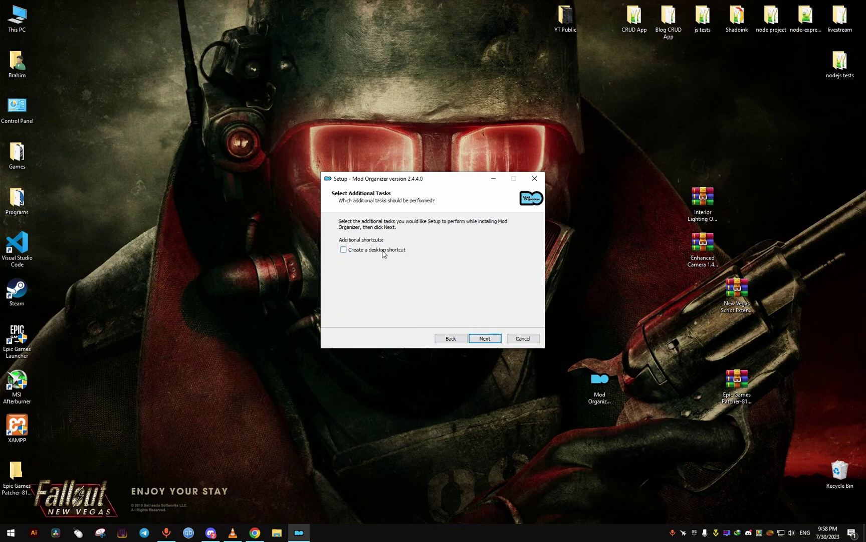
{"action": "left_click", "coordinate": [483, 333]}
{"action": "left_click", "coordinate": [485, 338]}
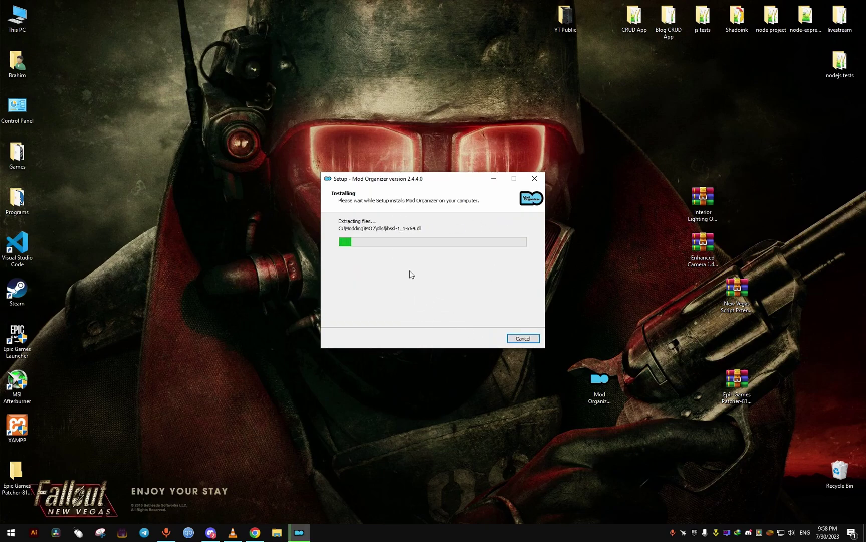
{"action": "left_click_drag", "start_coordinate": [416, 179], "coordinate": [377, 332]}
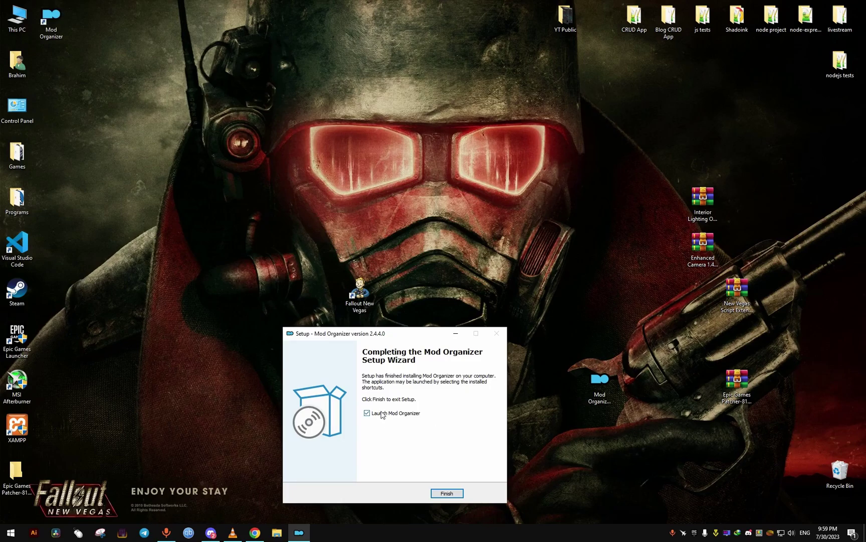
{"action": "left_click", "coordinate": [442, 493]}
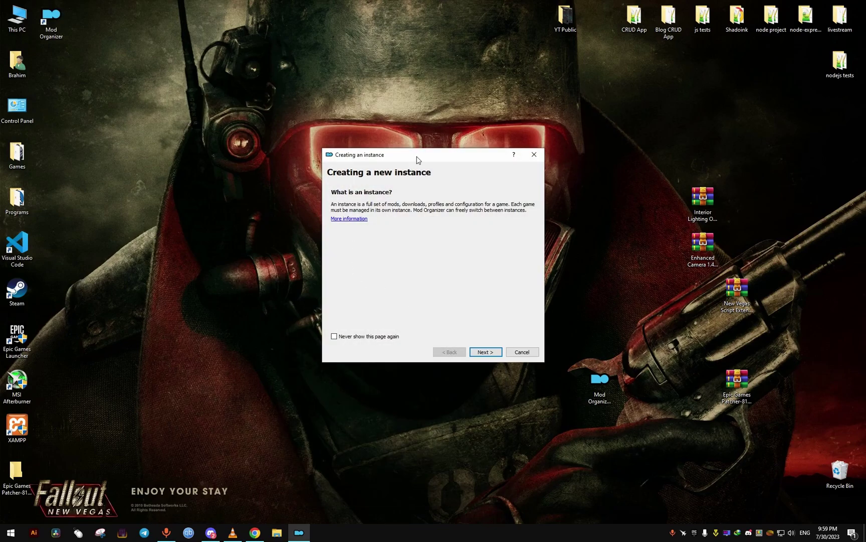
Begin creating a new Mod Organizer instance and make it a global instance
{"action": "left_click_drag", "start_coordinate": [417, 159], "coordinate": [369, 246]}
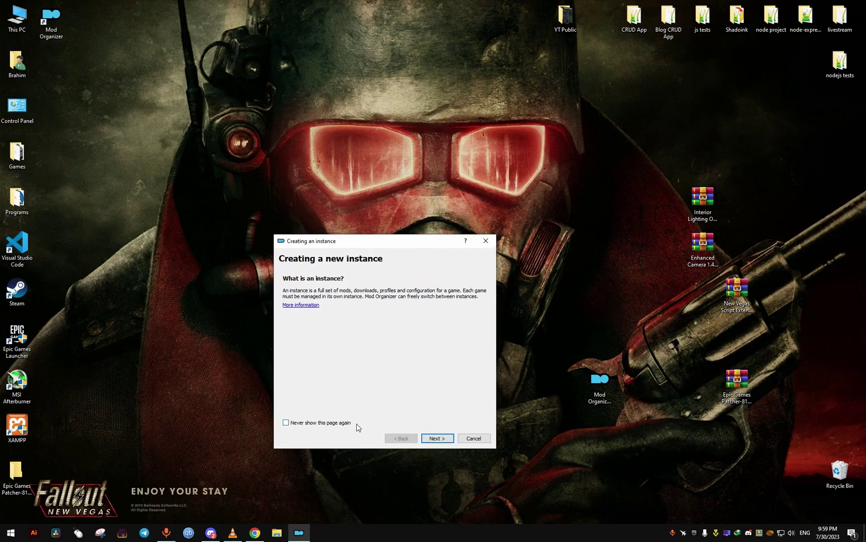
{"action": "left_click", "coordinate": [437, 439]}
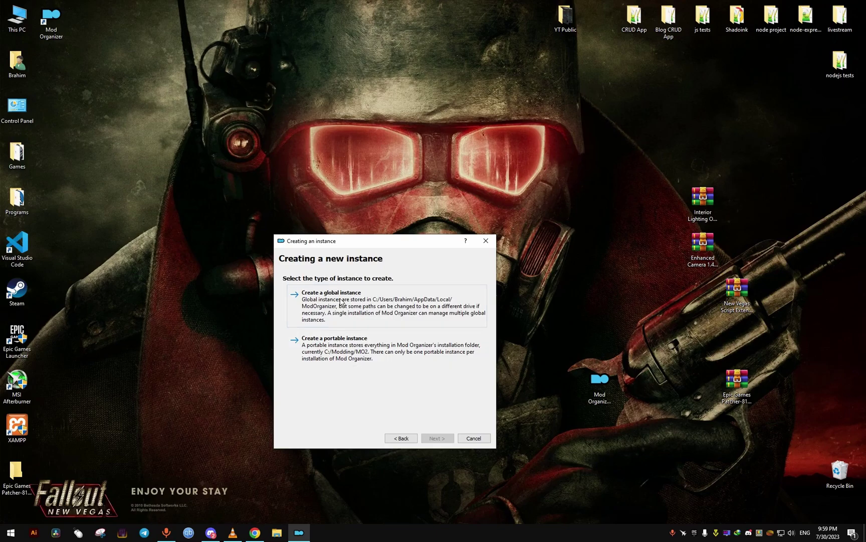
{"action": "left_click", "coordinate": [364, 311]}
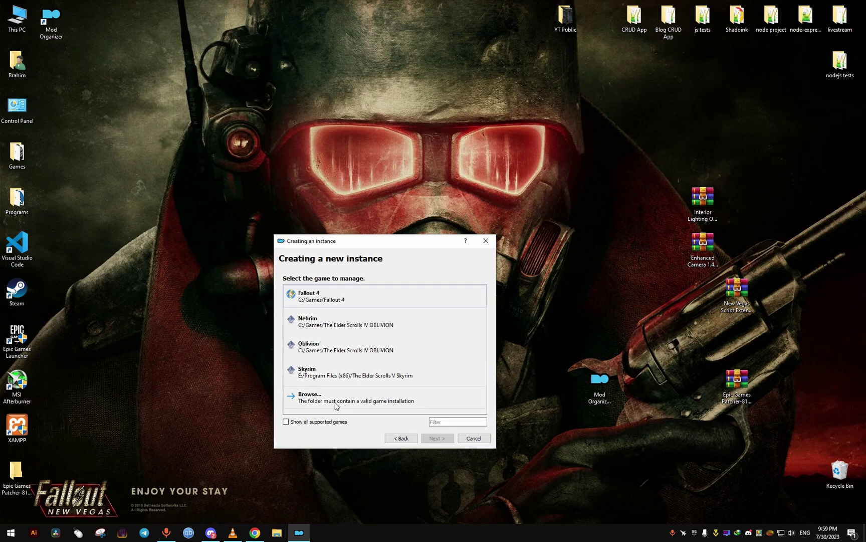
Try to use the C:\Games\FalloutNewVegas folder as the game installation for the instance
{"action": "left_click", "coordinate": [363, 397]}
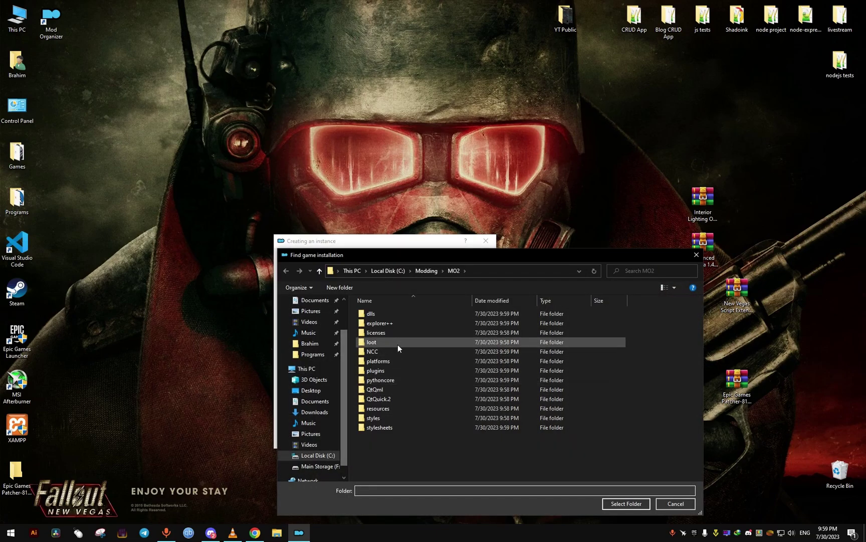
{"action": "left_click", "coordinate": [429, 269]}
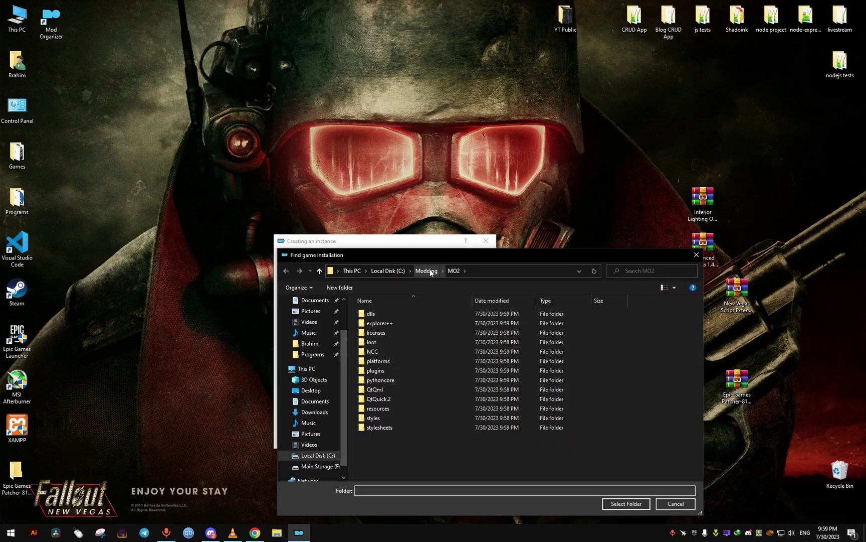
{"action": "left_click", "coordinate": [395, 271]}
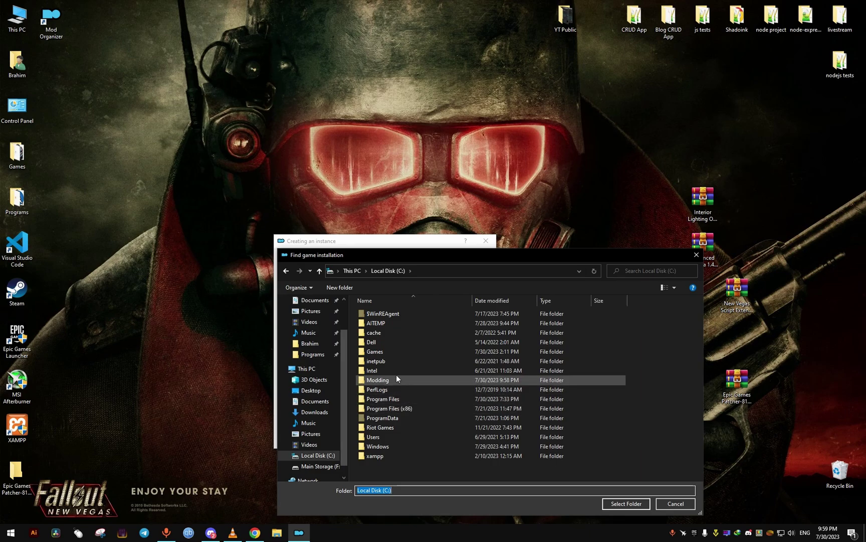
{"action": "double_click", "coordinate": [397, 352]}
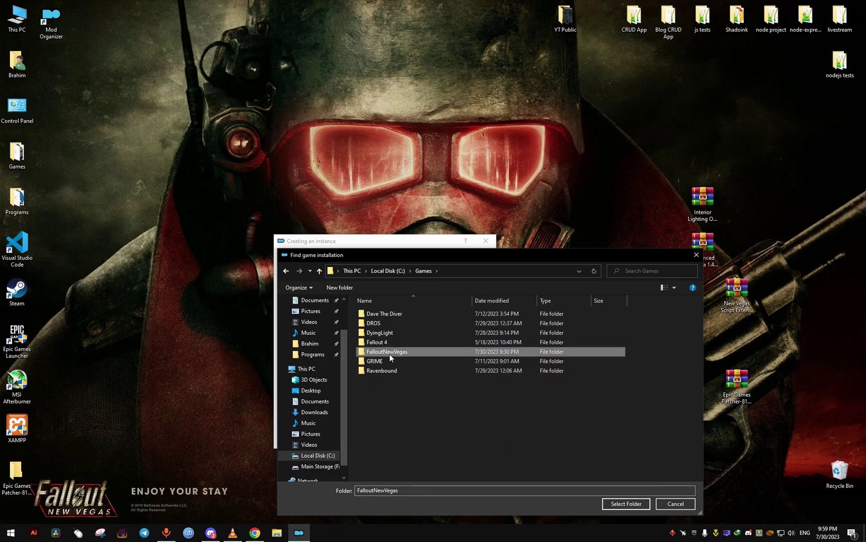
{"action": "double_click", "coordinate": [390, 353]}
{"action": "left_click", "coordinate": [624, 503]}
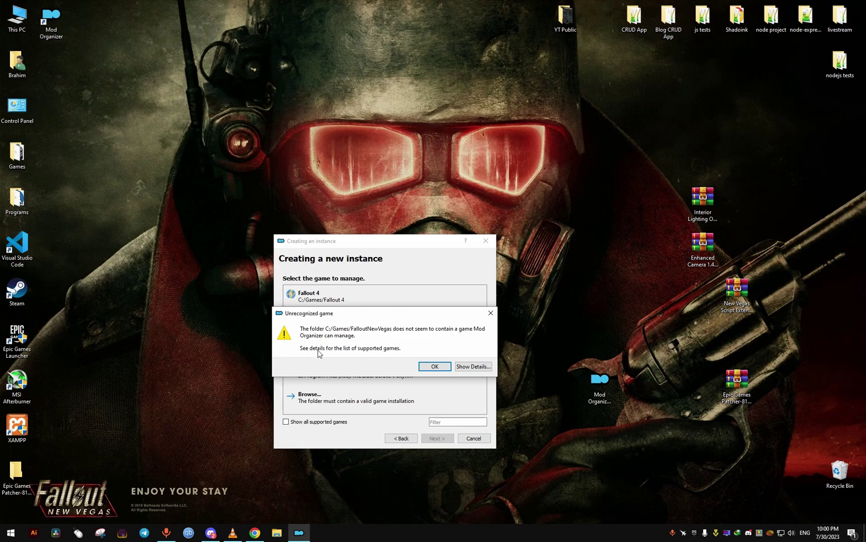
{"action": "left_click", "coordinate": [435, 366]}
Choose the Fallout New Vegas English subfolder inside FalloutNewVegas as the game installation to manage
{"action": "left_click", "coordinate": [328, 401]}
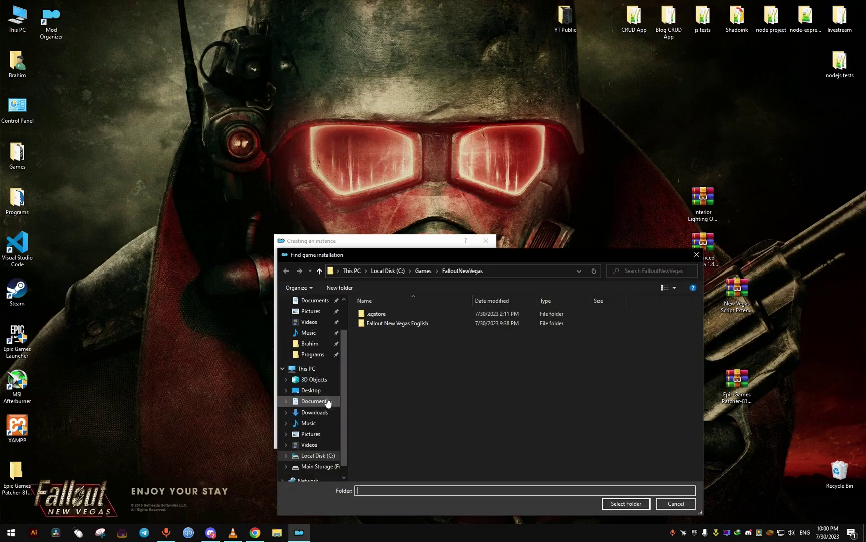
{"action": "double_click", "coordinate": [394, 325]}
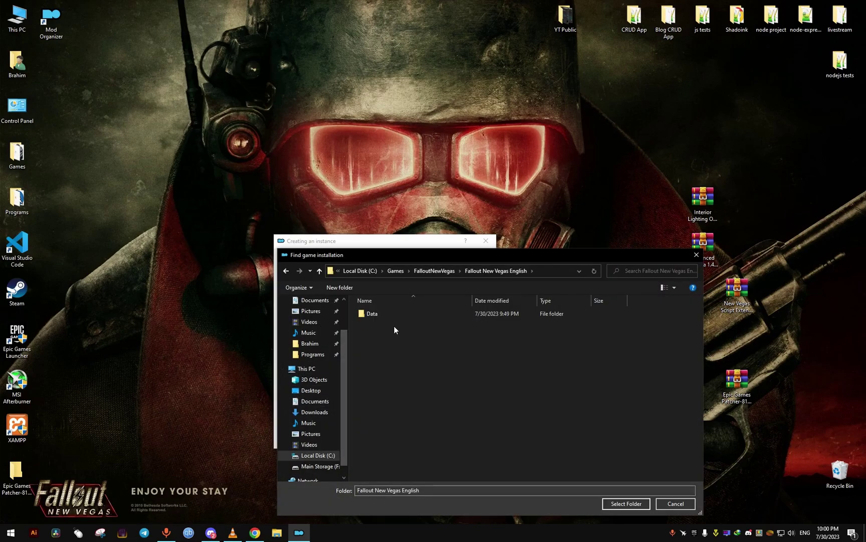
{"action": "left_click", "coordinate": [634, 505]}
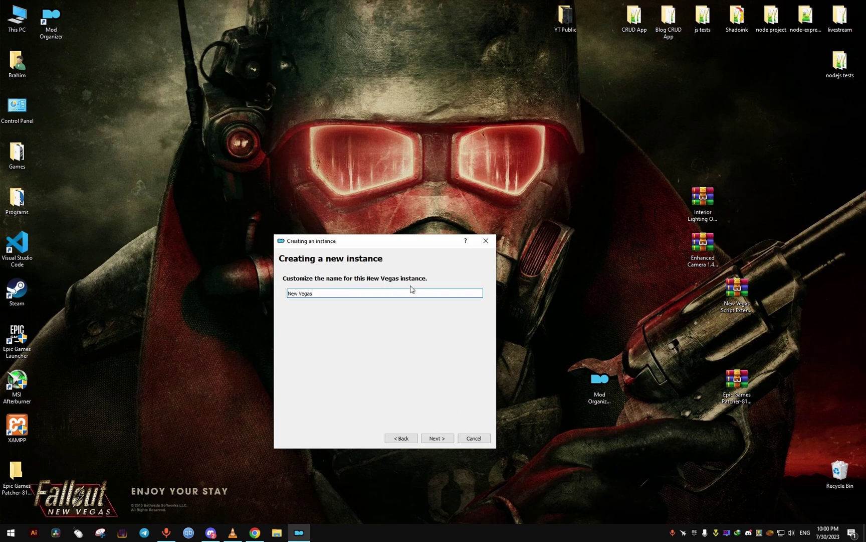
Create the instance with the name New Vegas and the default data location, and associate Mod Organizer with nxm links
{"action": "left_click", "coordinate": [436, 439]}
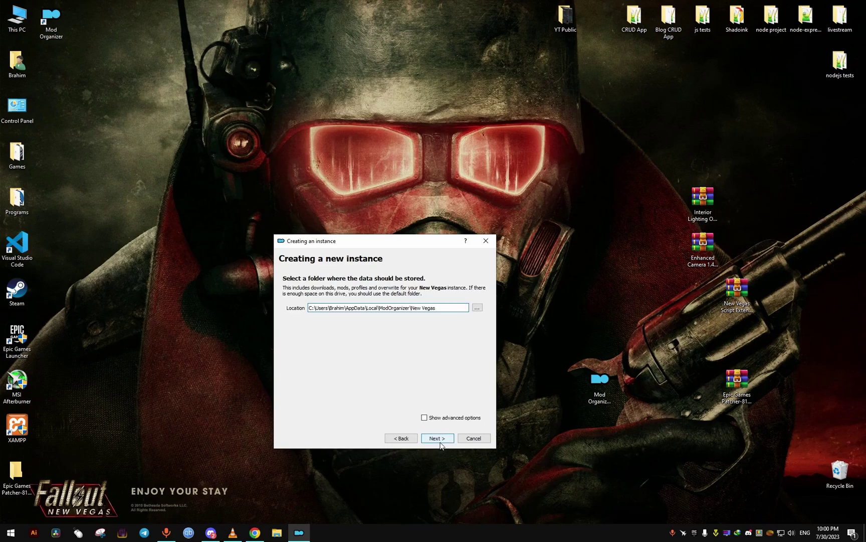
{"action": "left_click", "coordinate": [438, 439]}
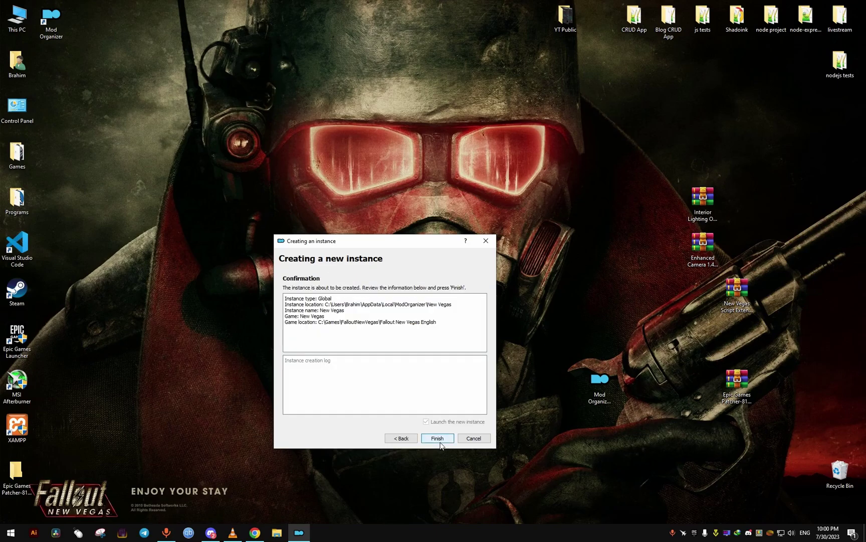
{"action": "left_click", "coordinate": [438, 439]}
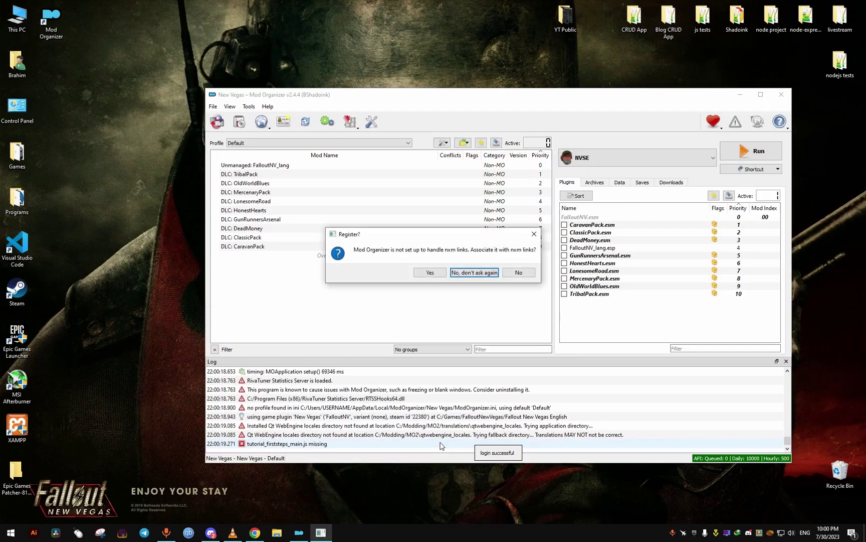
{"action": "left_click", "coordinate": [428, 274]}
{"action": "left_click_drag", "start_coordinate": [477, 96], "coordinate": [413, 115]}
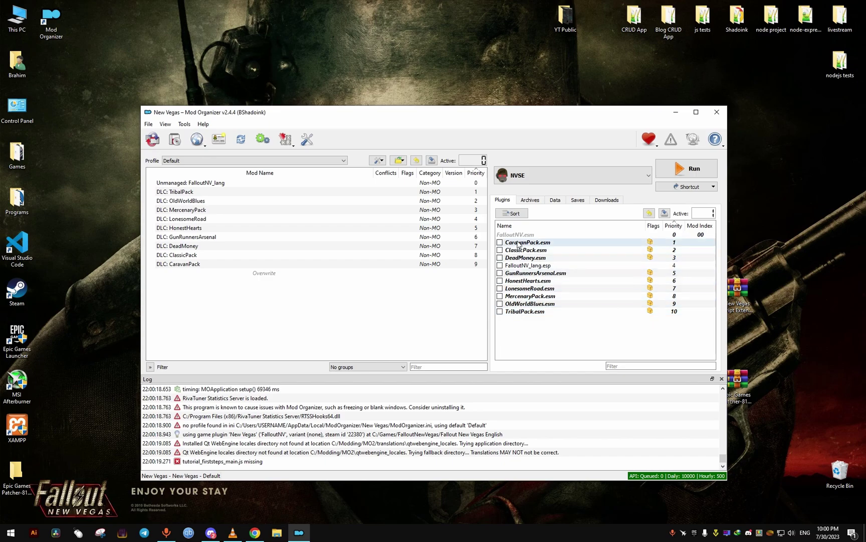
Enable every plugin in the New Vegas plugin list, from CaravanPack.esm to TribalPack.esm, including FalloutNV_lang.esp
{"action": "left_click", "coordinate": [500, 250]}
{"action": "left_click", "coordinate": [500, 258]}
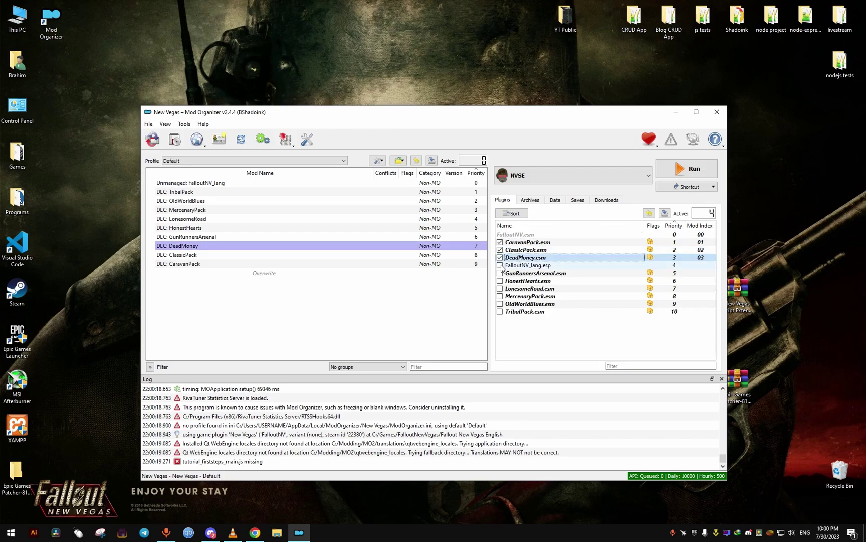
{"action": "left_click", "coordinate": [500, 266]}
{"action": "left_click", "coordinate": [500, 272]}
{"action": "left_click", "coordinate": [500, 281]}
{"action": "left_click", "coordinate": [500, 288]}
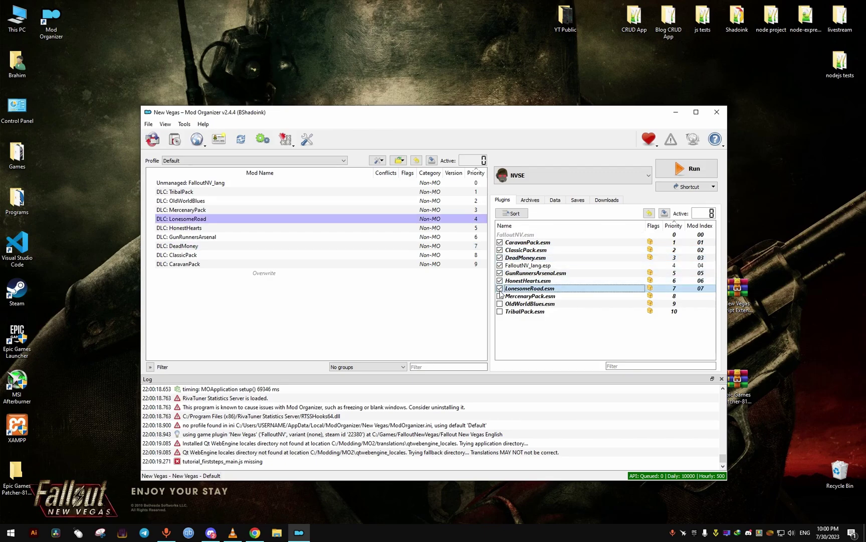
{"action": "left_click", "coordinate": [500, 296]}
{"action": "left_click", "coordinate": [500, 303]}
{"action": "left_click", "coordinate": [500, 303]}
{"action": "left_click", "coordinate": [500, 296]}
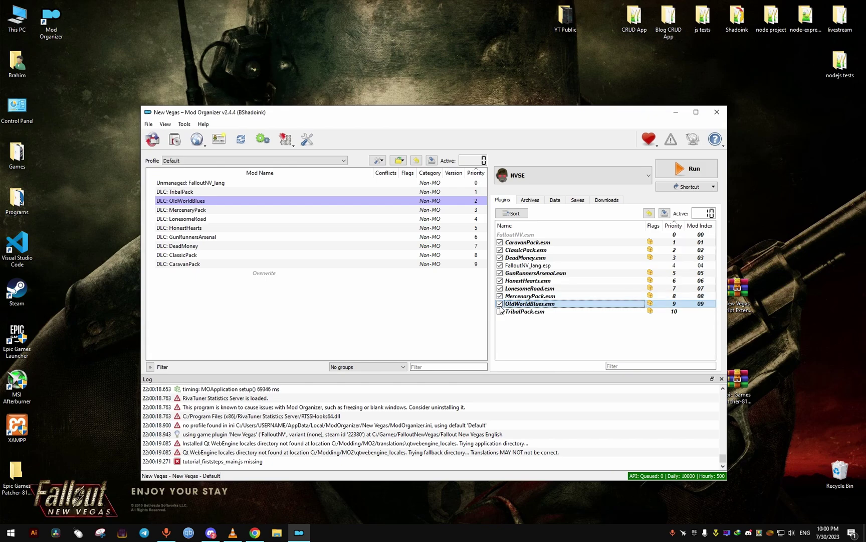
{"action": "left_click", "coordinate": [500, 312]}
Sort the plugin list with LOOT, view the sorting details and close the report
{"action": "left_click", "coordinate": [512, 213]}
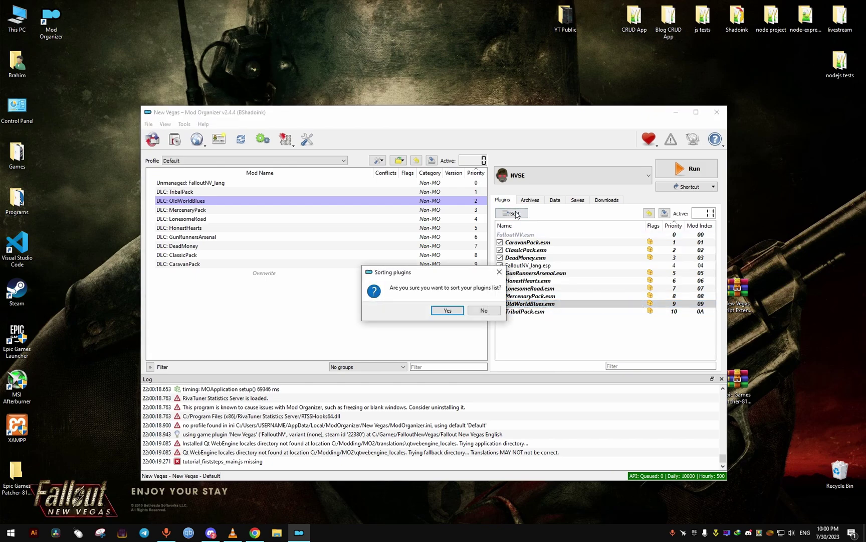
{"action": "left_click", "coordinate": [450, 309]}
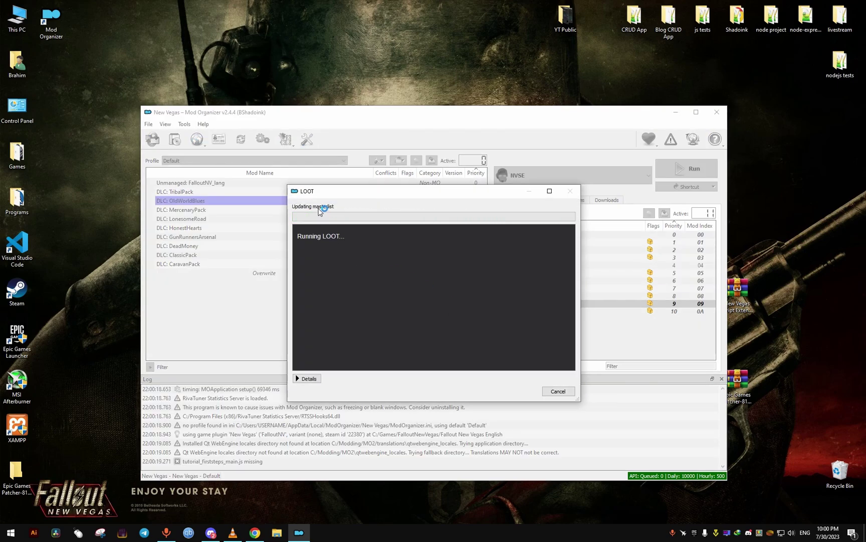
{"action": "left_click", "coordinate": [307, 378]}
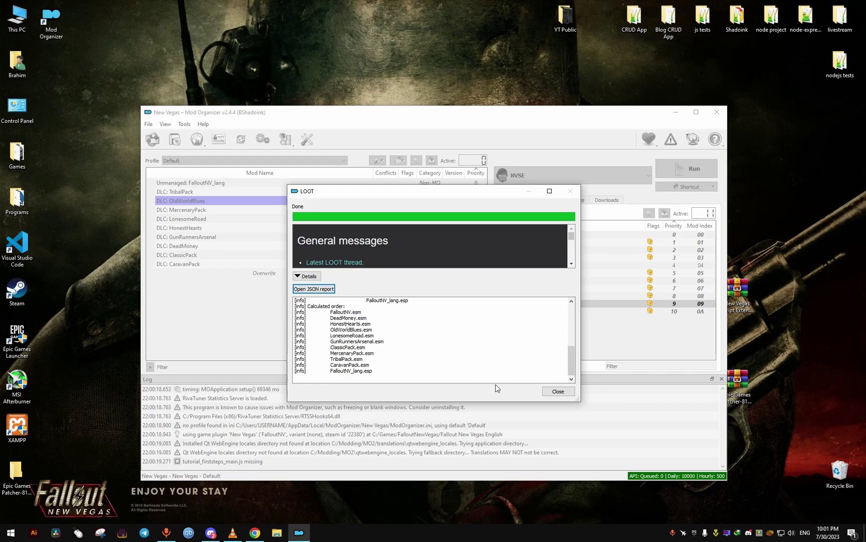
{"action": "left_click", "coordinate": [558, 391]}
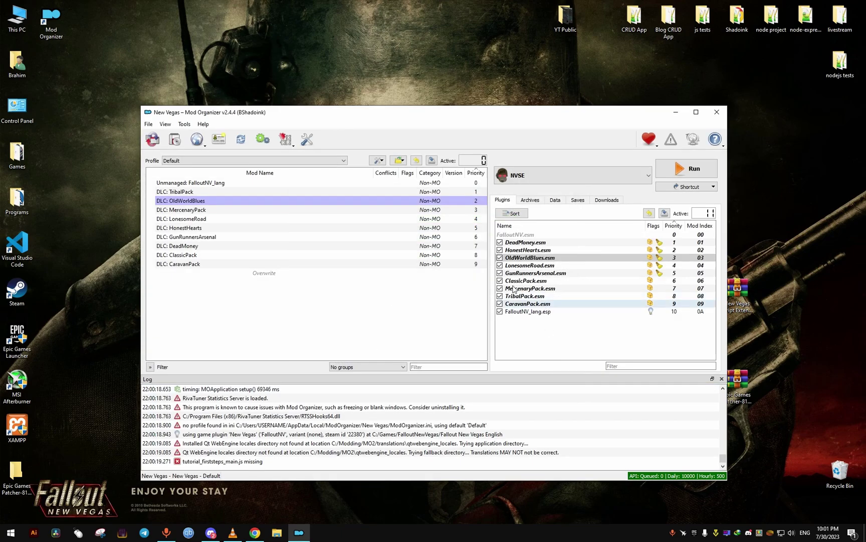
{"action": "mouse_move", "coordinate": [536, 290]}
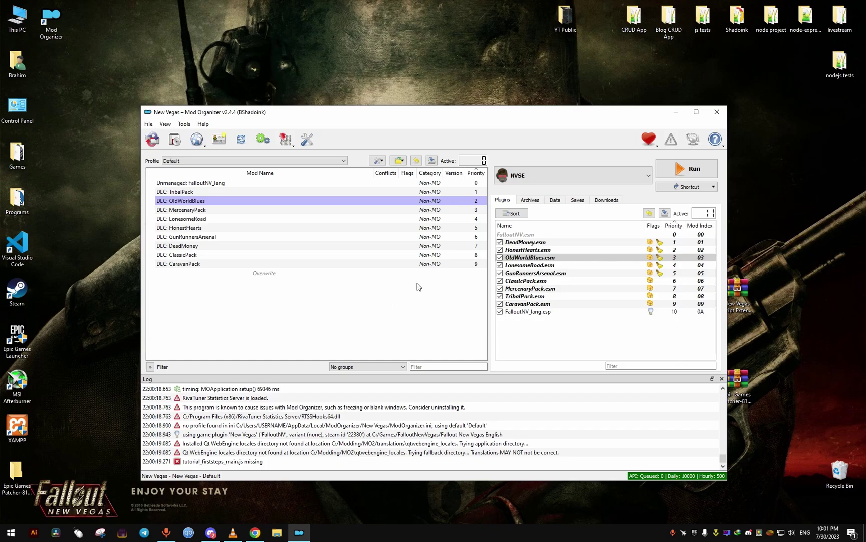
Set New Vegas instead of NVSE as the executable that Mod Organizer runs
{"action": "left_click", "coordinate": [582, 175]}
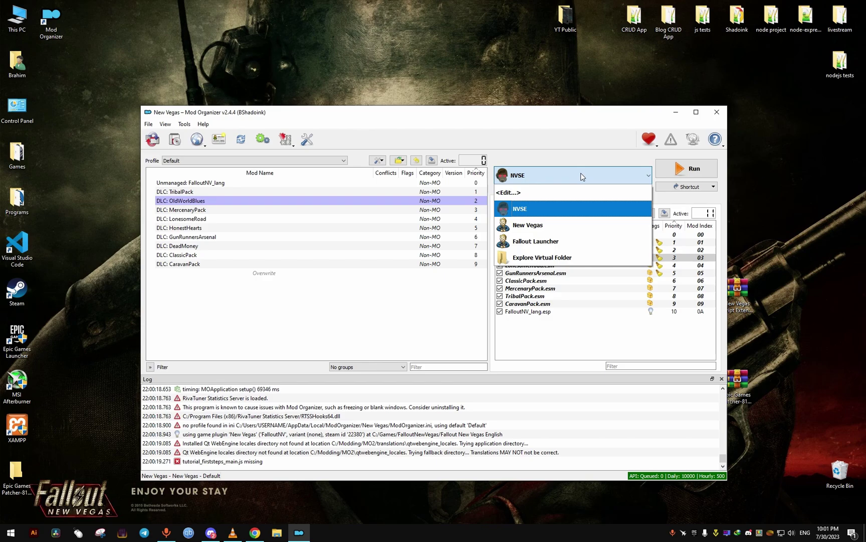
{"action": "left_click", "coordinate": [556, 152]}
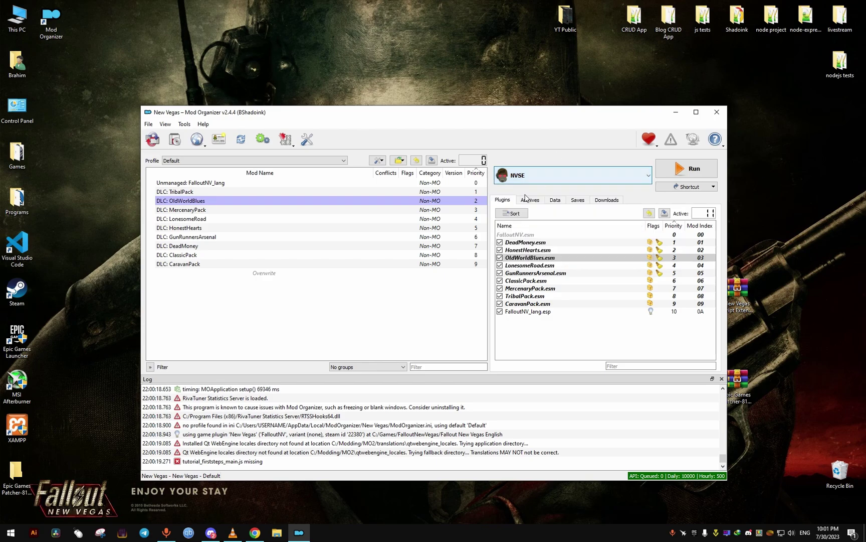
{"action": "left_click", "coordinate": [587, 170]}
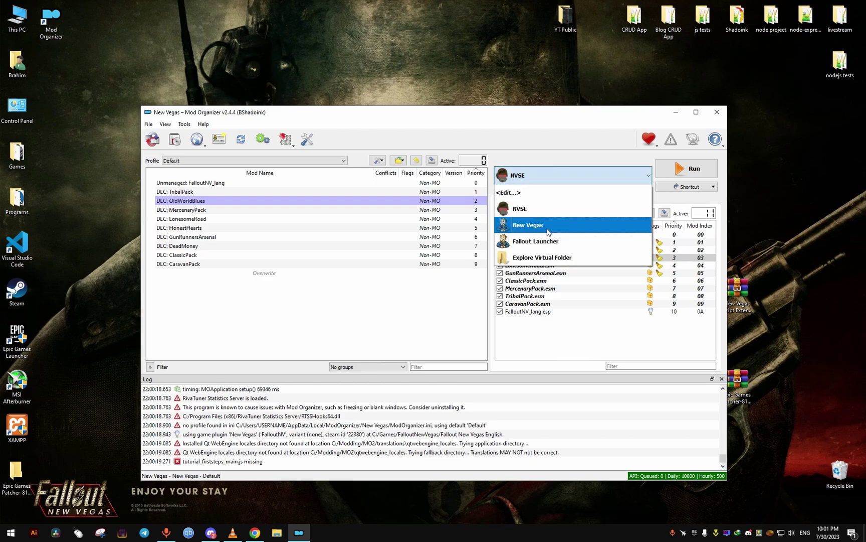
{"action": "left_click", "coordinate": [528, 225]}
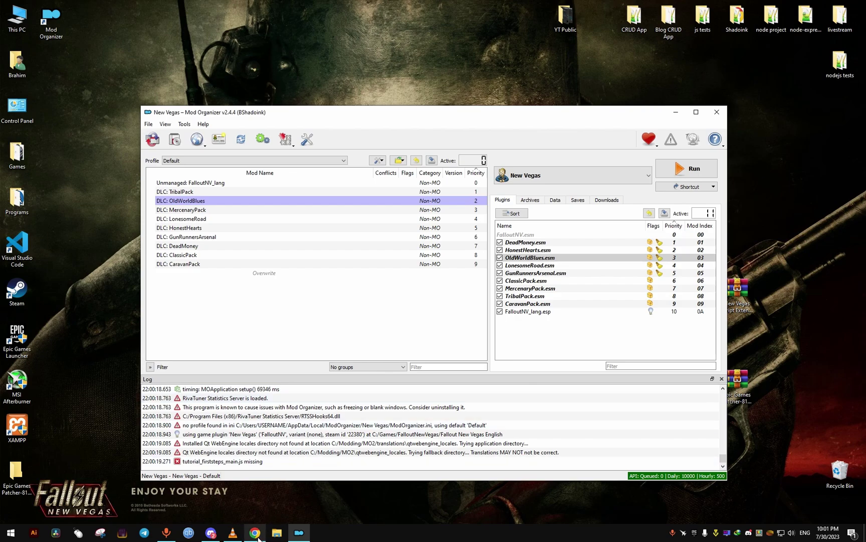
Switch to Chrome and open the Interior Lighting Overhaul page from the most popular Fallout New Vegas mods on Nexus Mods
{"action": "mouse_move", "coordinate": [258, 536]}
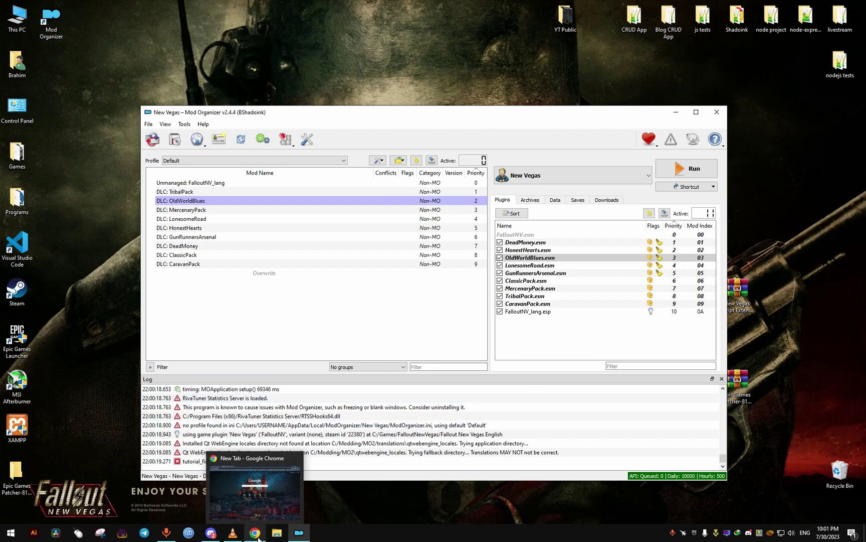
{"action": "left_click", "coordinate": [257, 535]}
{"action": "scroll", "coordinate": [127, 375], "scroll_direction": "down", "scroll_amount": 4}
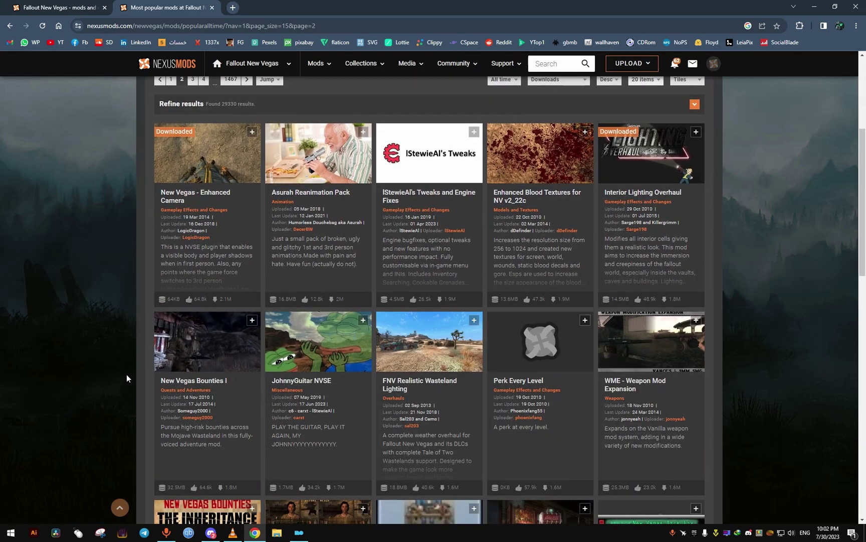
{"action": "left_click", "coordinate": [671, 196]}
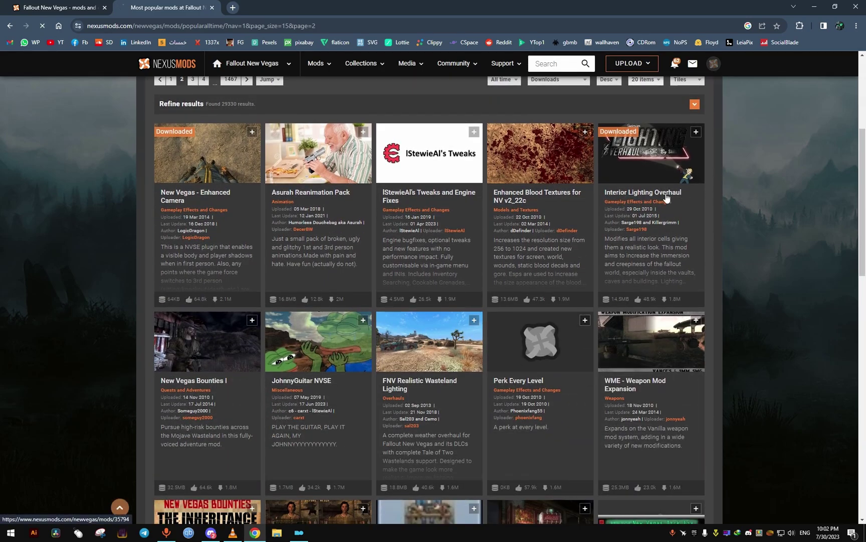
{"action": "scroll", "coordinate": [375, 289], "scroll_direction": "down", "scroll_amount": 4}
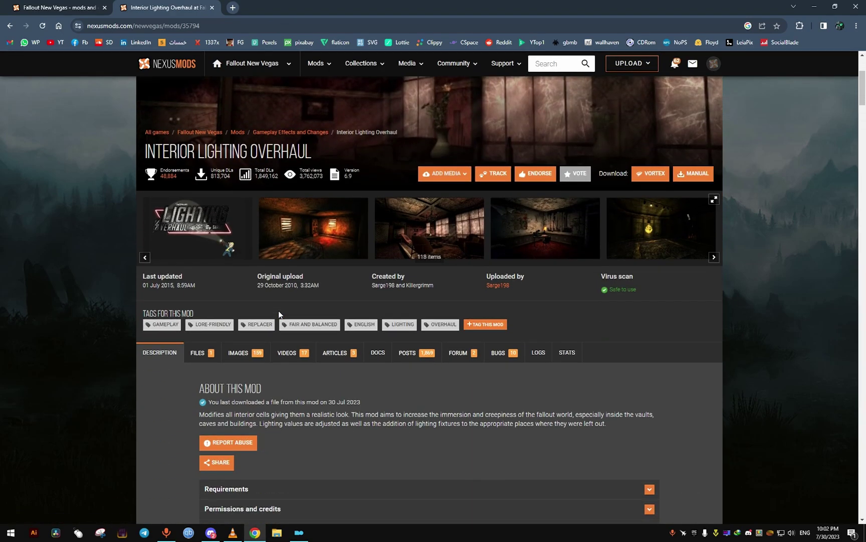
Download the main file Interior Lighting Overhaul 6-9 for the mod manager, using the slow download option
{"action": "left_click", "coordinate": [206, 300]}
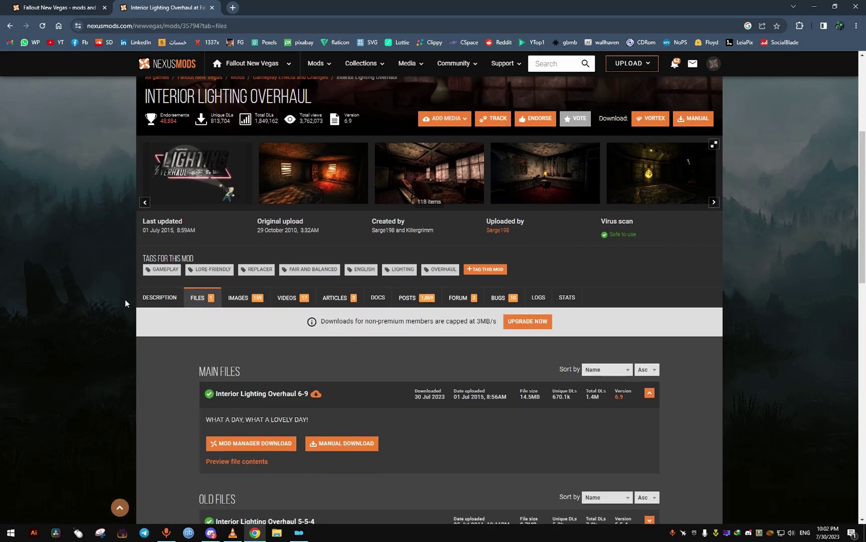
{"action": "scroll", "coordinate": [125, 303], "scroll_direction": "down", "scroll_amount": 4}
{"action": "left_click", "coordinate": [255, 266]}
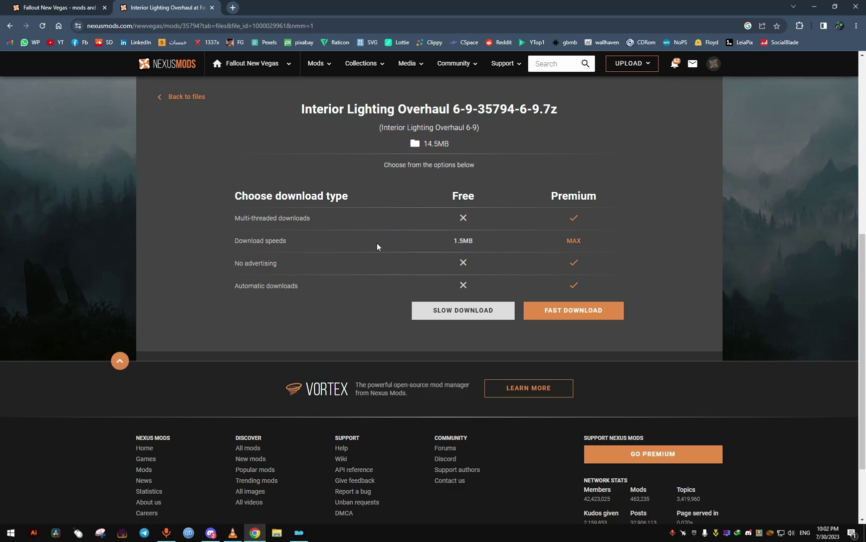
{"action": "left_click", "coordinate": [471, 311]}
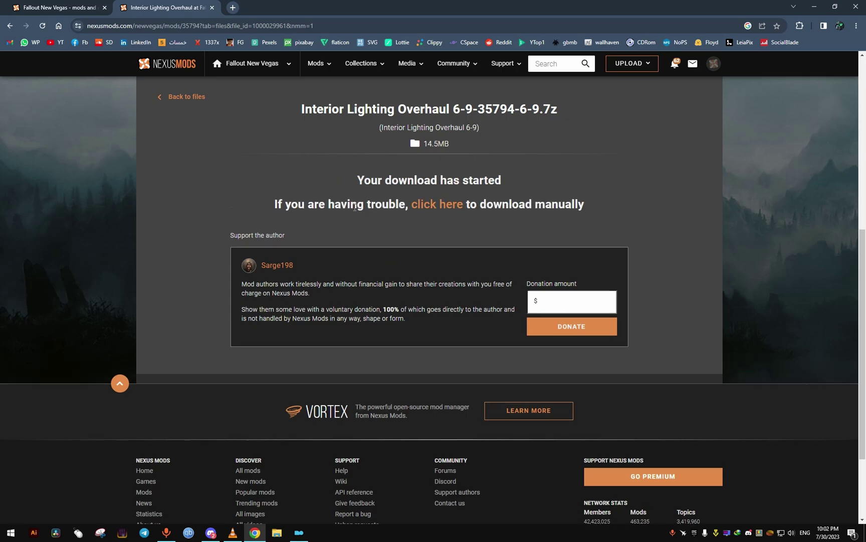
{"action": "scroll", "coordinate": [355, 207], "scroll_direction": "up", "scroll_amount": 1}
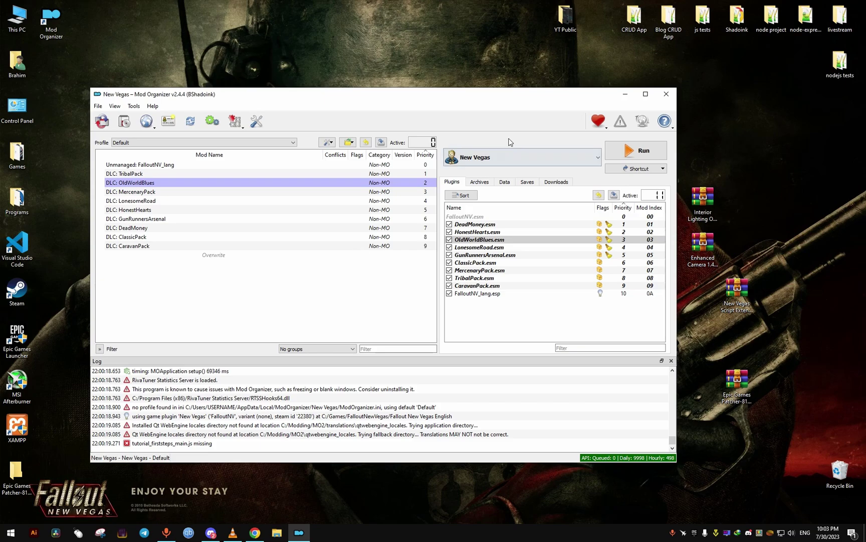
Return to Mod Organizer and start installing the Interior Lighting Overhaul archive from the list of downloaded mods
{"action": "left_click", "coordinate": [508, 153]}
{"action": "left_click", "coordinate": [509, 154]}
{"action": "left_click", "coordinate": [505, 182]}
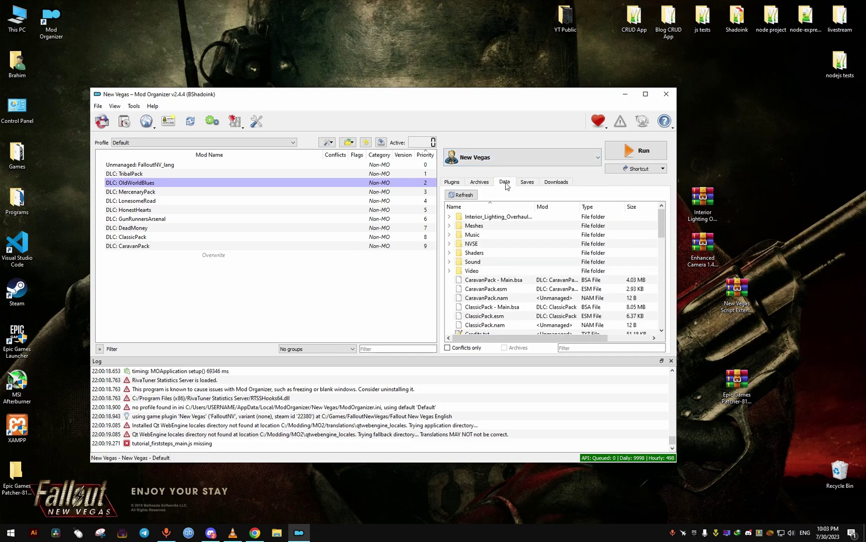
{"action": "left_click", "coordinate": [528, 182]}
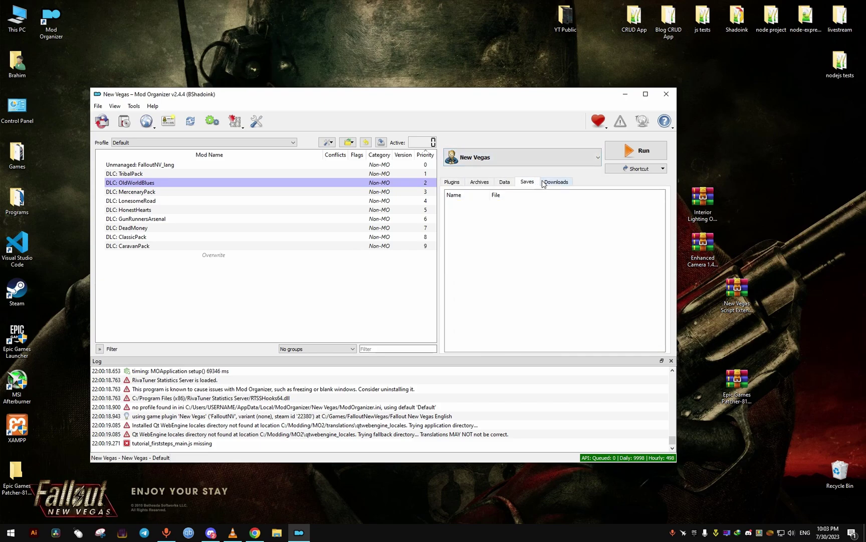
{"action": "left_click", "coordinate": [555, 182]}
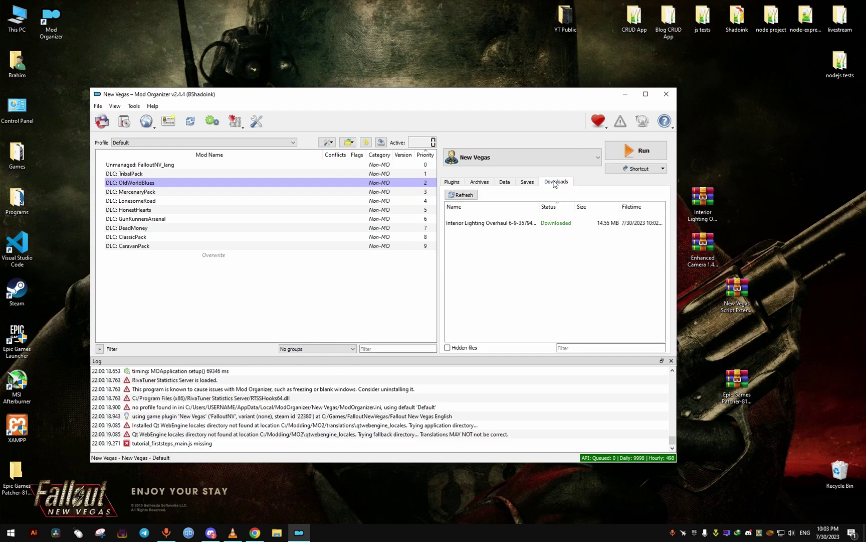
{"action": "left_click", "coordinate": [521, 226]}
{"action": "right_click", "coordinate": [559, 224]}
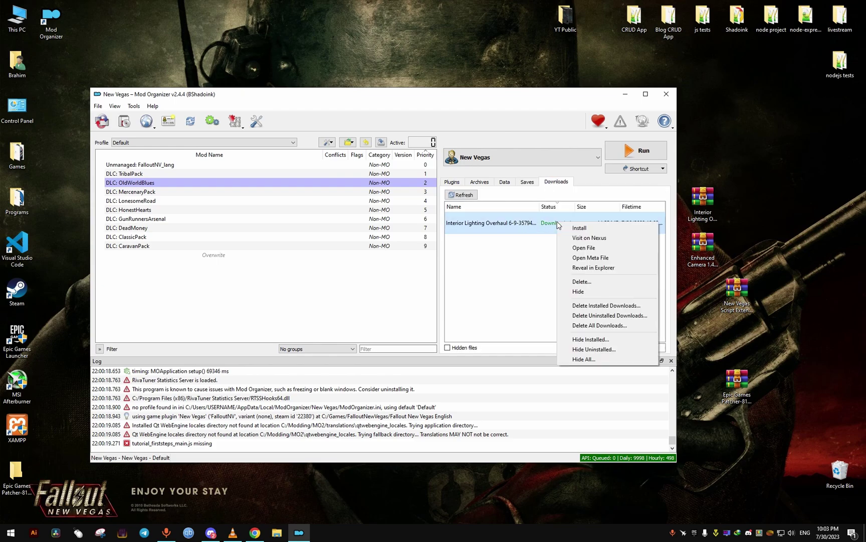
{"action": "left_click", "coordinate": [576, 228]}
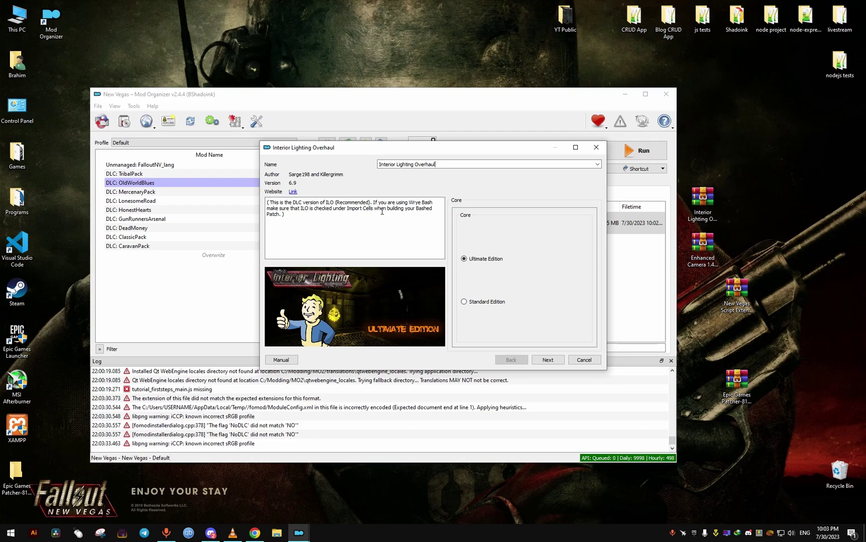
Install Interior Lighting Overhaul as Ultimate Edition with the extras GS Shack, ILO - PipBoy Light and Lucky 38 Suite, without support or compatibility patches
{"action": "left_click", "coordinate": [550, 360]}
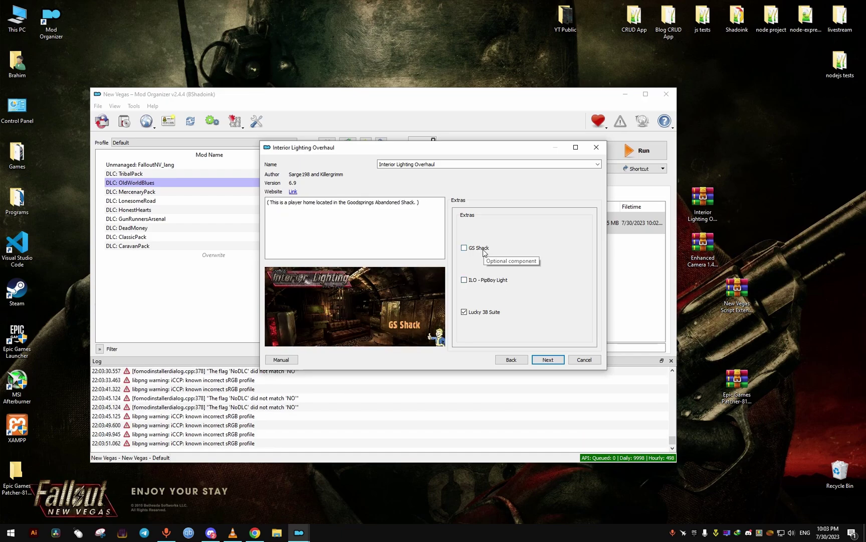
{"action": "left_click", "coordinate": [480, 281]}
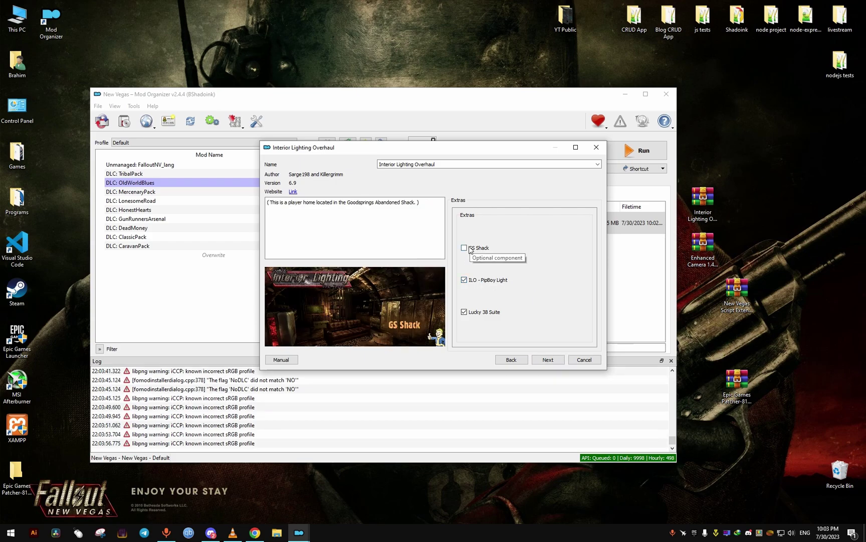
{"action": "left_click", "coordinate": [546, 360]}
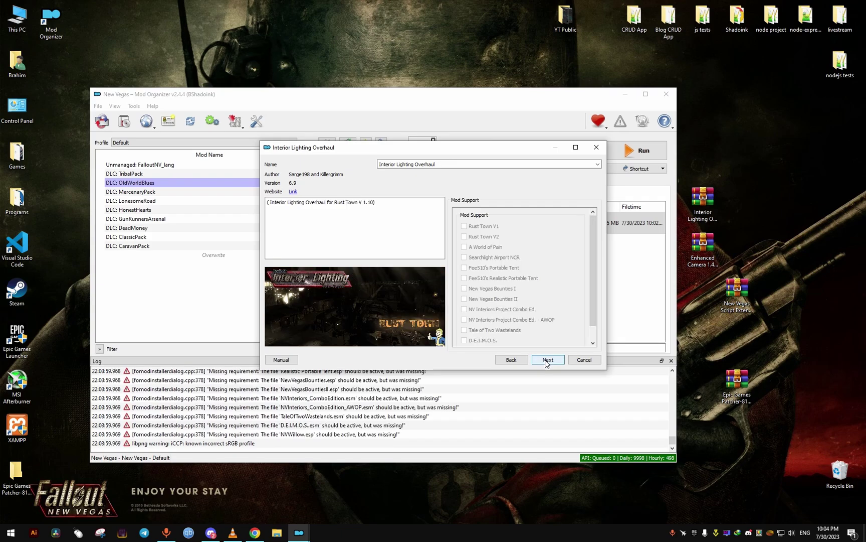
{"action": "left_click_drag", "start_coordinate": [592, 267], "coordinate": [591, 237]}
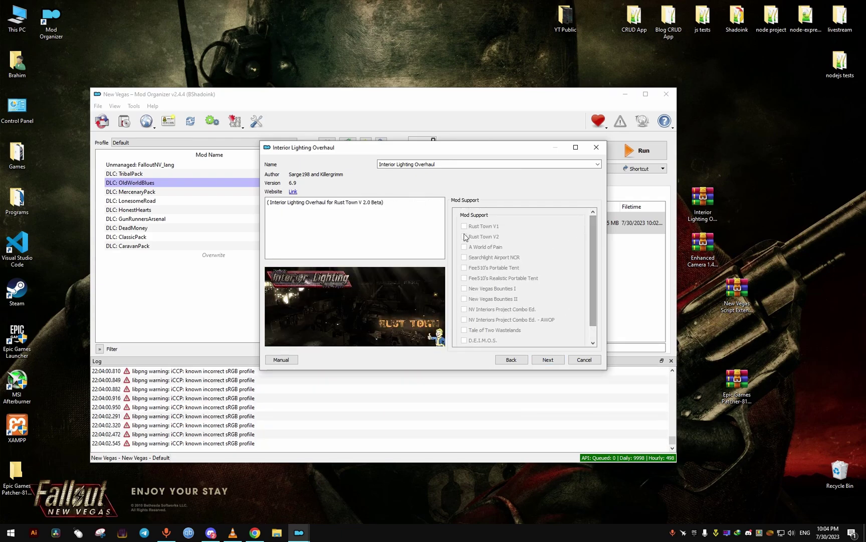
{"action": "left_click", "coordinate": [549, 363]}
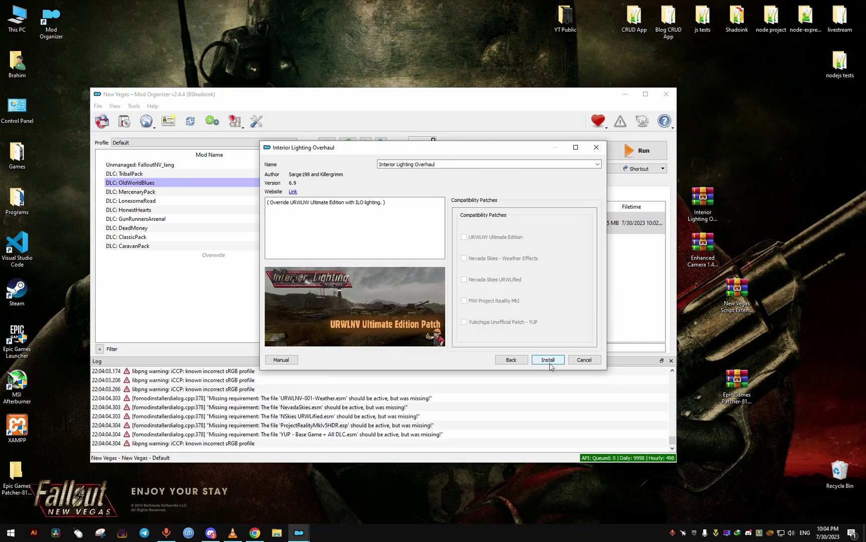
{"action": "left_click", "coordinate": [550, 363]}
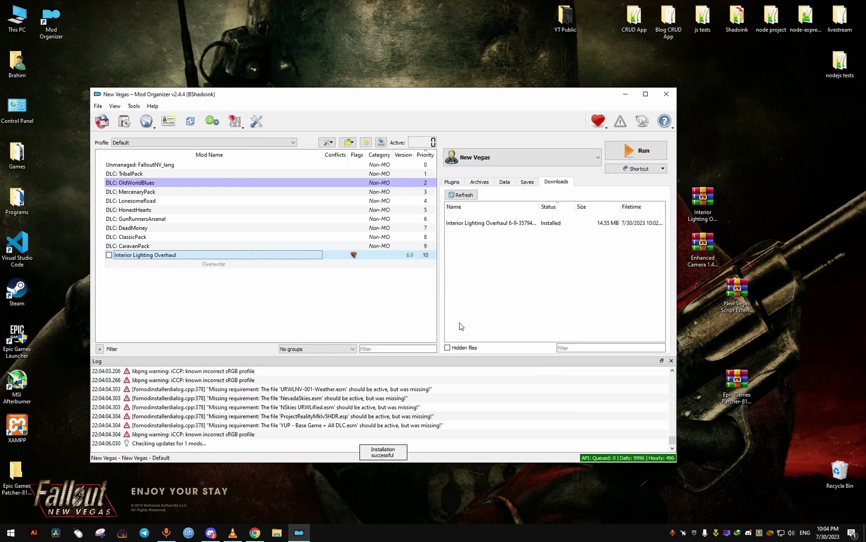
Enable the Interior Lighting Overhaul mod, sort the plugin list with LOOT and close the report
{"action": "left_click", "coordinate": [458, 182]}
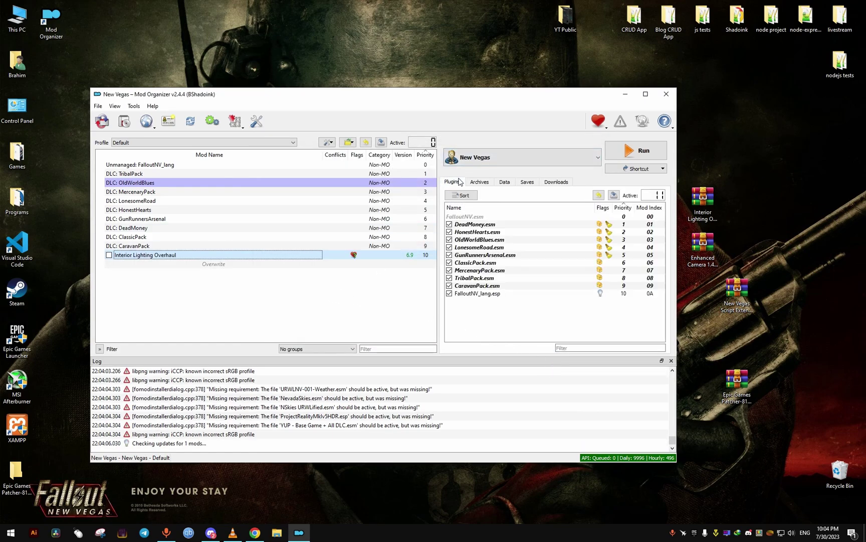
{"action": "left_click", "coordinate": [108, 255]}
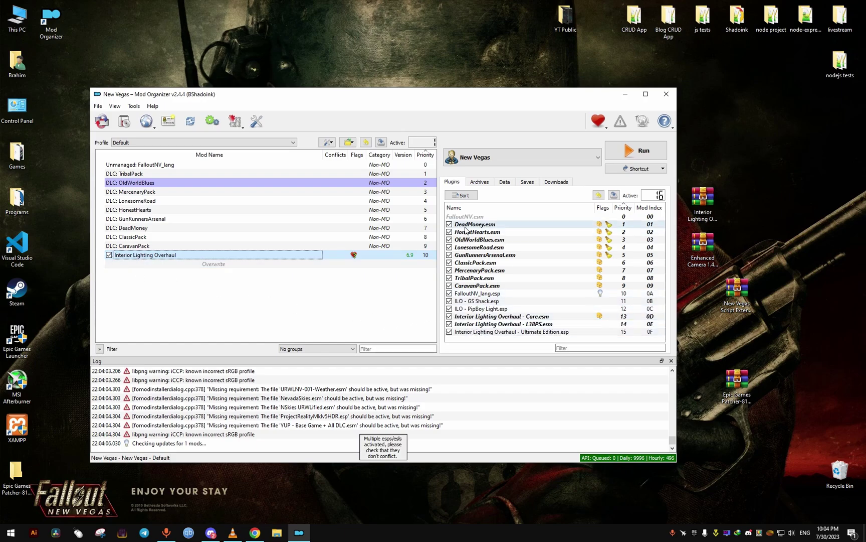
{"action": "left_click", "coordinate": [465, 196]}
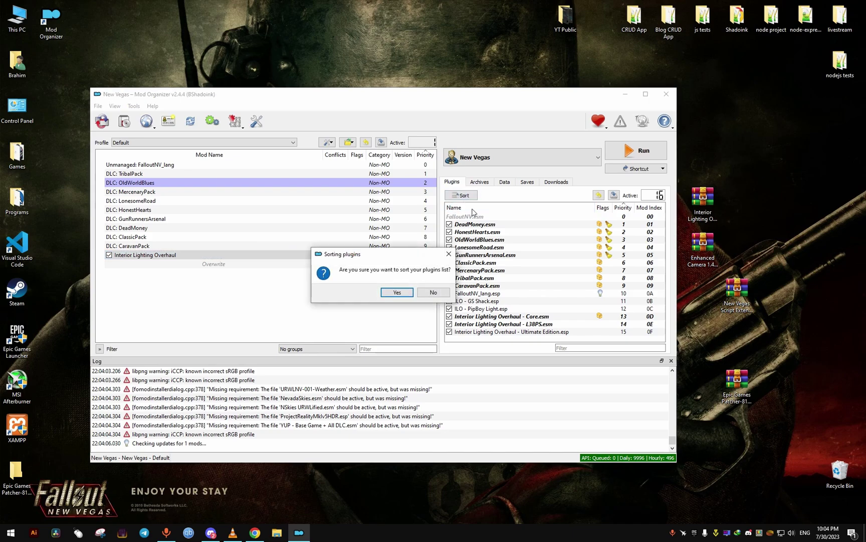
{"action": "left_click", "coordinate": [397, 292]}
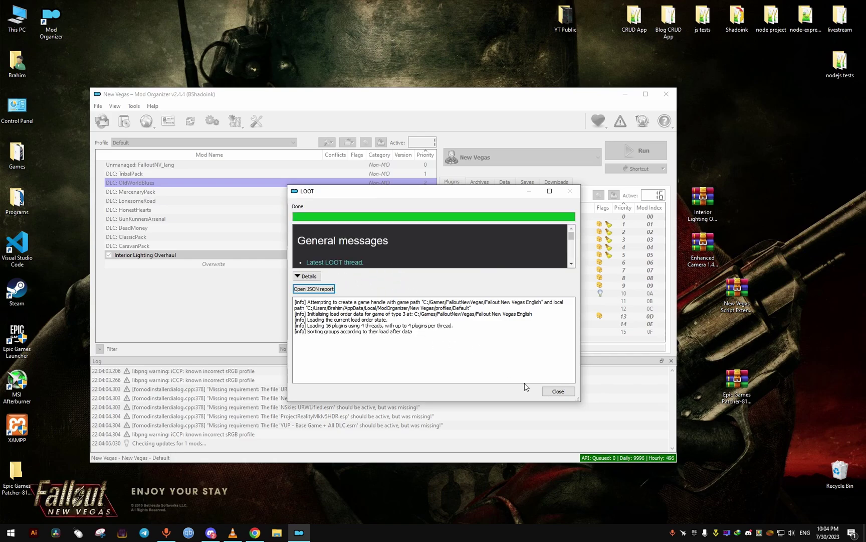
{"action": "left_click", "coordinate": [558, 392]}
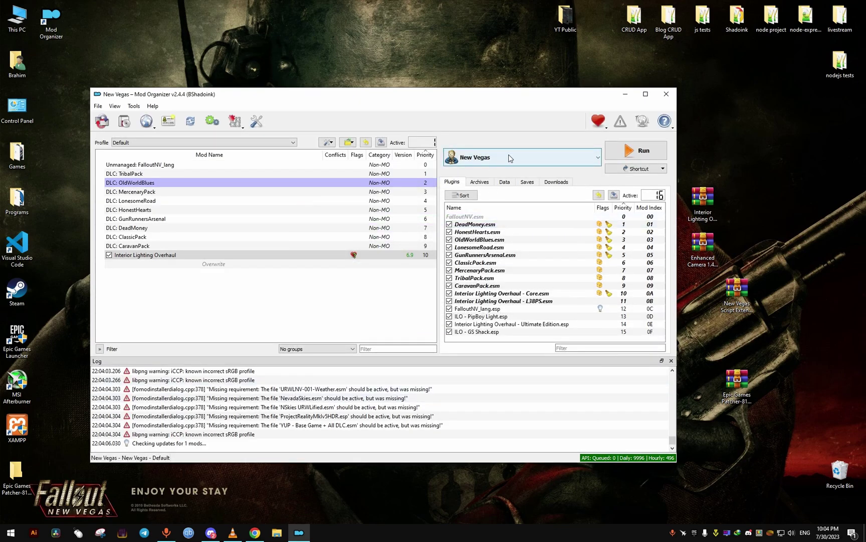
Run New Vegas from Mod Organizer and unlock the manager window
{"action": "left_click", "coordinate": [638, 151]}
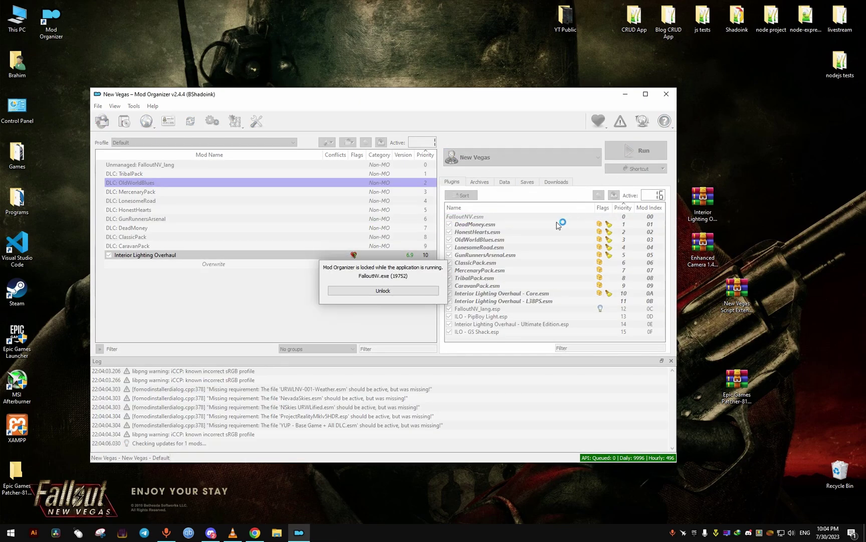
{"action": "left_click", "coordinate": [382, 290]}
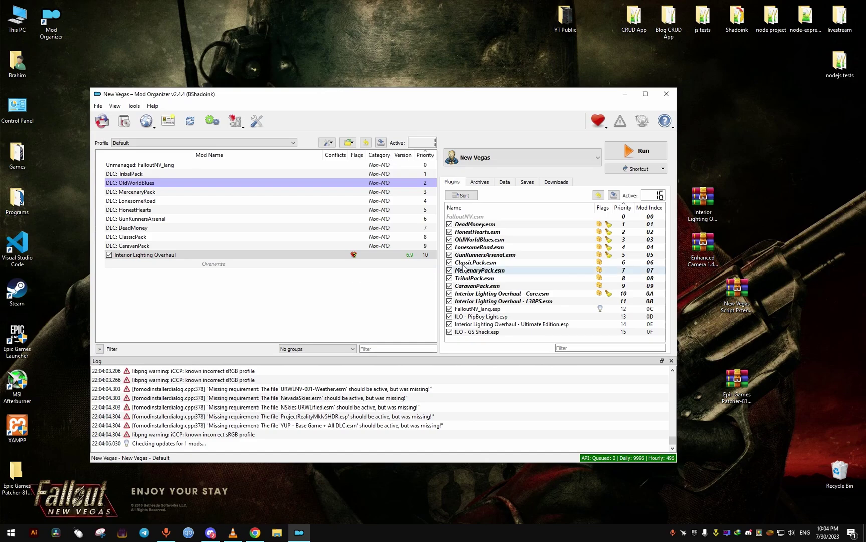